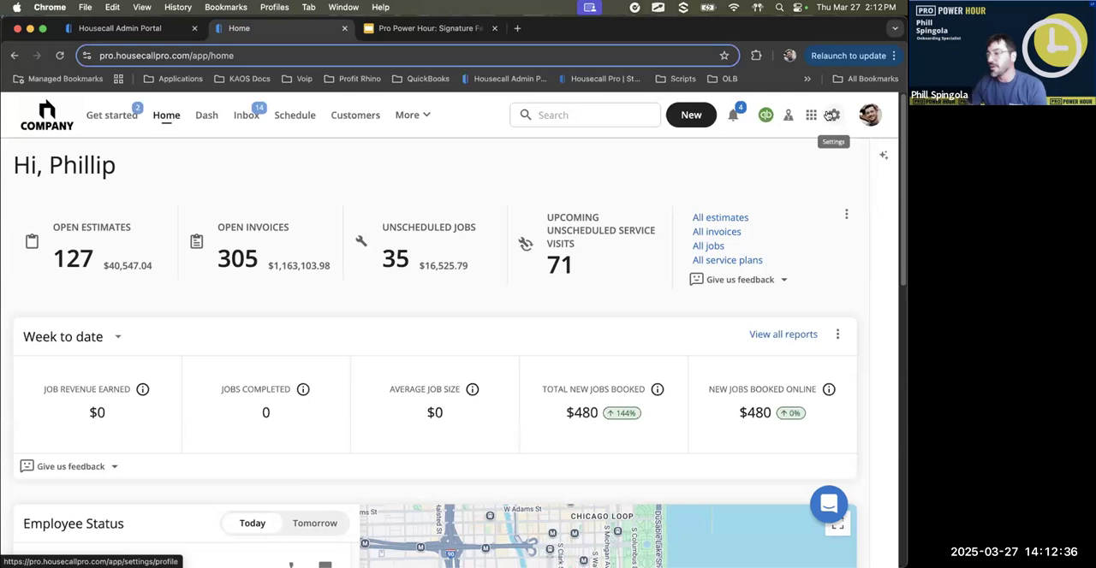
- Open the company profile settings and review the invoice, receipt and estimate message and the terms and conditions
left_click(832, 115)
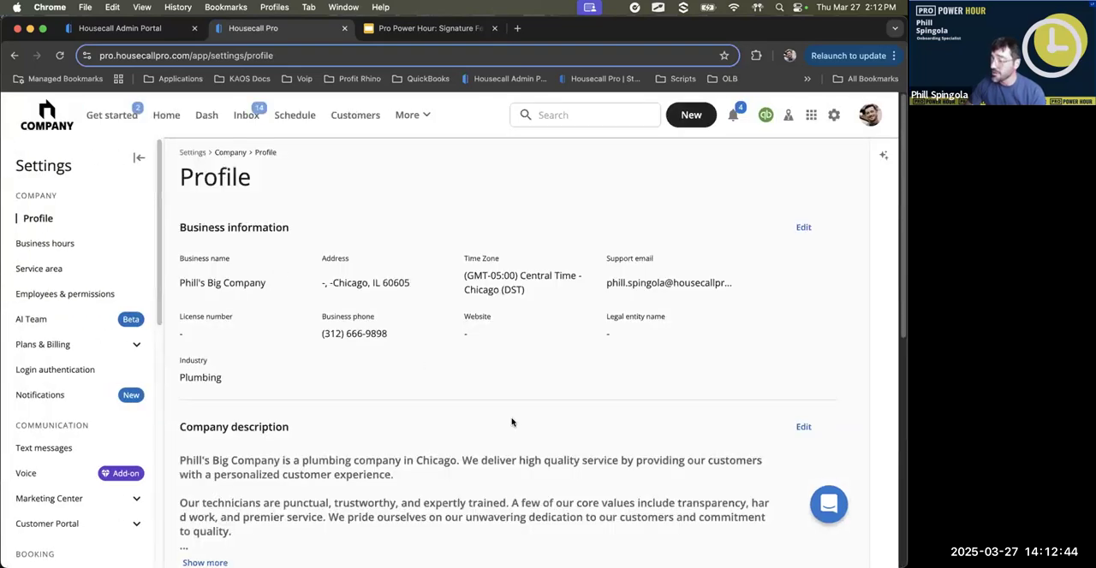
scroll(496, 299, "down", 1)
scroll(443, 290, "down", 2)
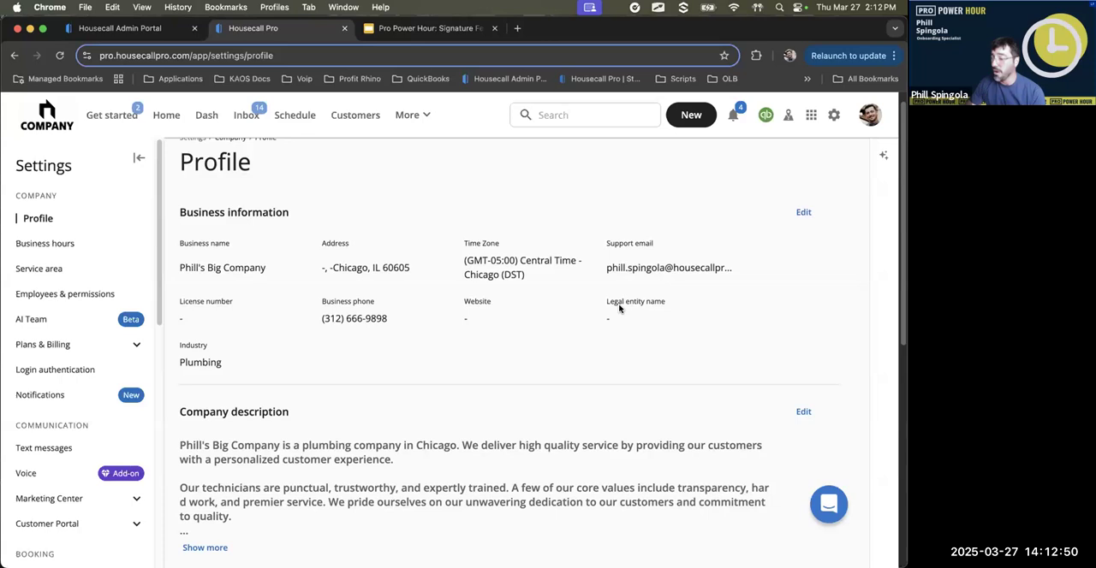
scroll(619, 309, "down", 5)
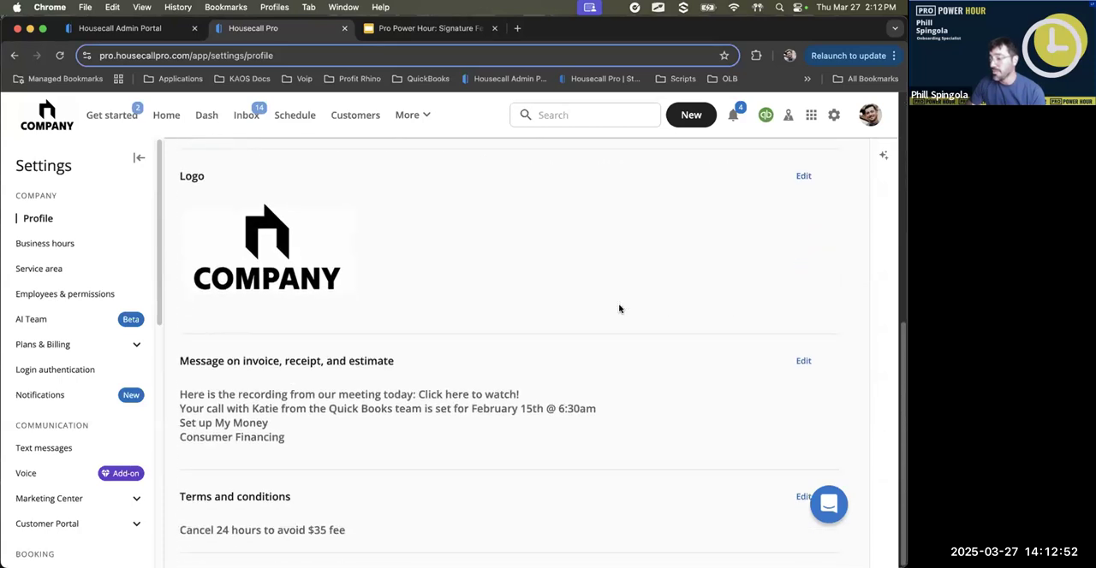
mouse_move(330, 485)
left_mouse_down()
mouse_move(141, 522)
mouse_move(405, 485)
left_mouse_up()
mouse_move(358, 350)
left_mouse_down()
mouse_move(242, 339)
mouse_move(439, 437)
left_mouse_up()
left_click_drag(492, 374, 283, 338)
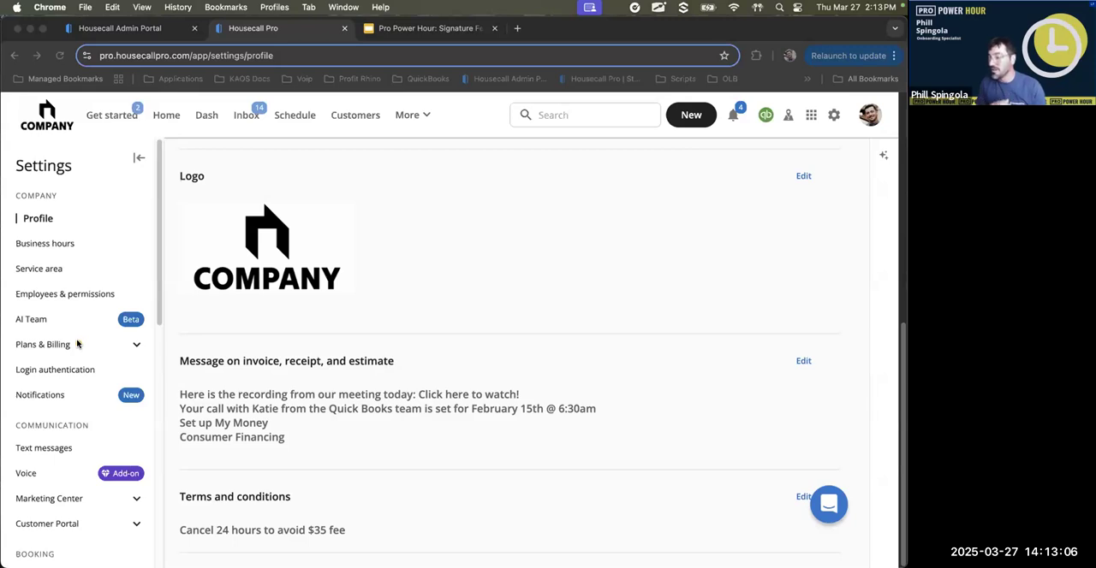
mouse_move(186, 400)
left_mouse_down()
mouse_move(367, 387)
mouse_move(246, 375)
left_mouse_up()
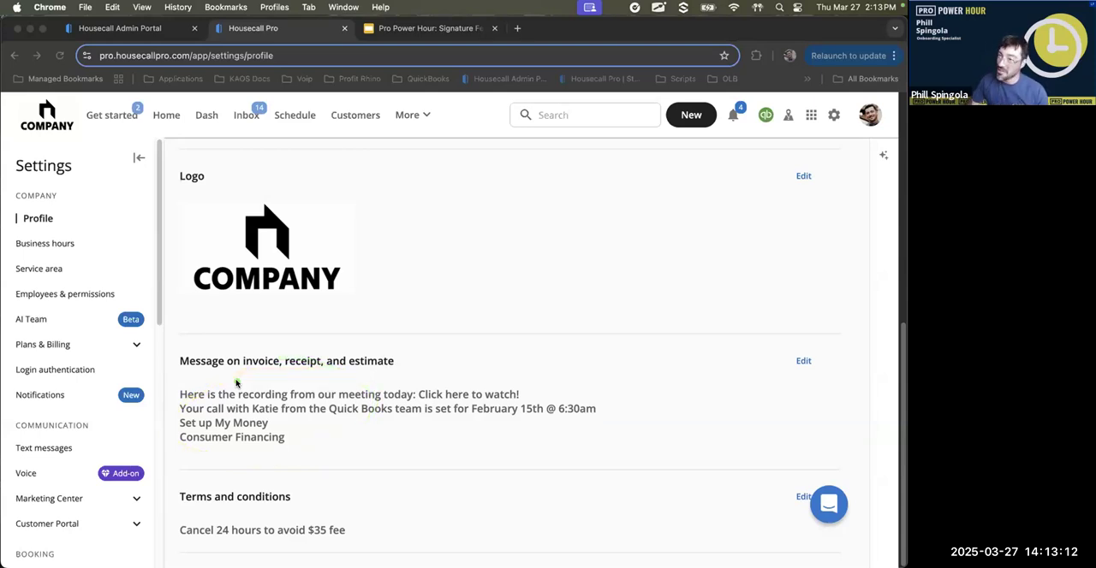
left_click_drag(174, 517, 301, 517)
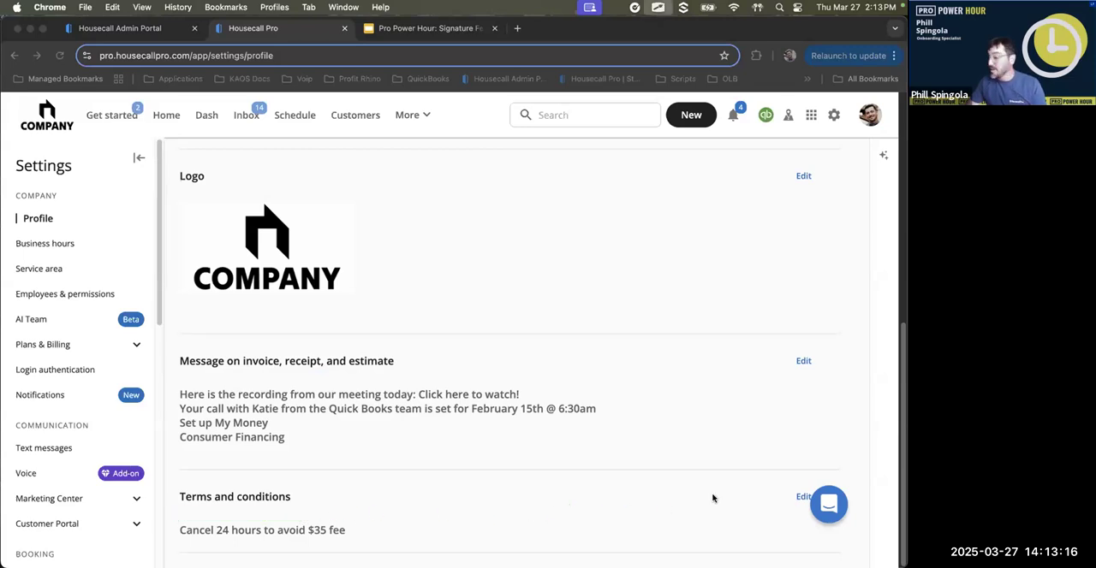
left_click(797, 496)
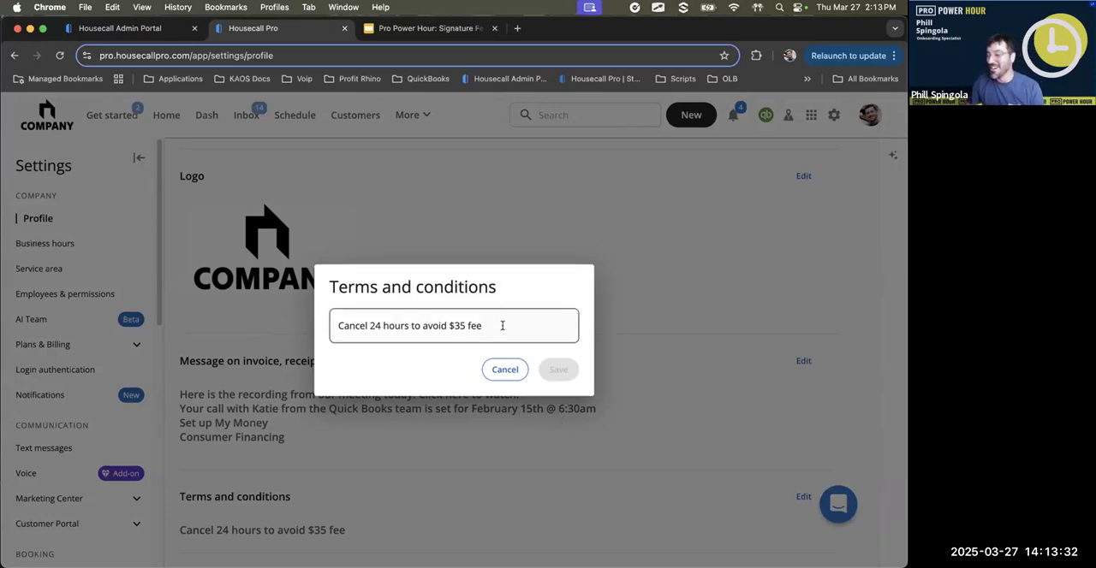
left_click(468, 321)
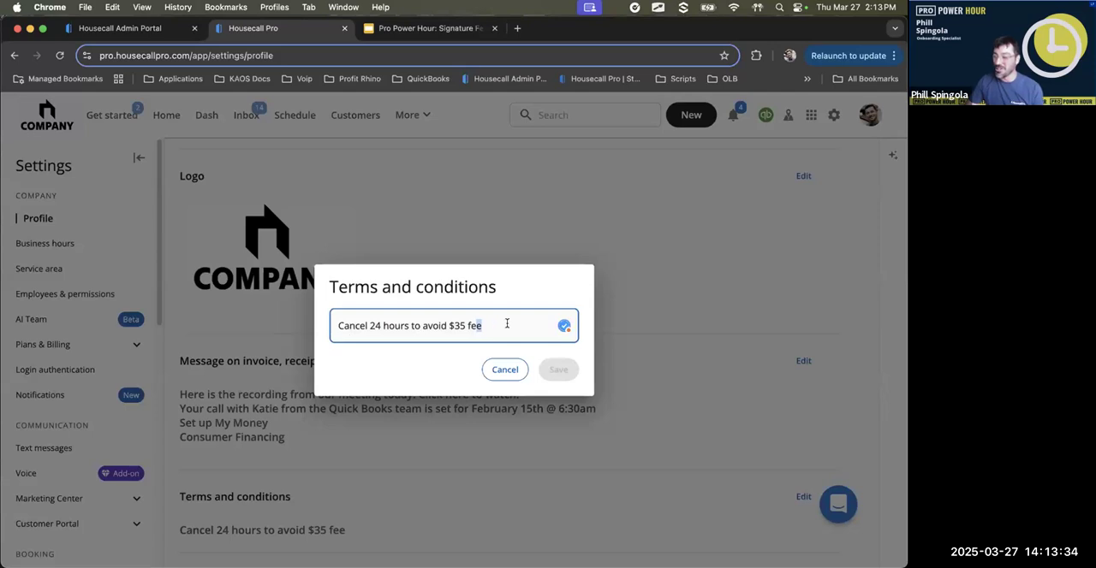
key("Return")
key("Return")
key("Return")
key("Return")
key("Return")
key("Return")
key("Return")
key("Return")
key("Return")
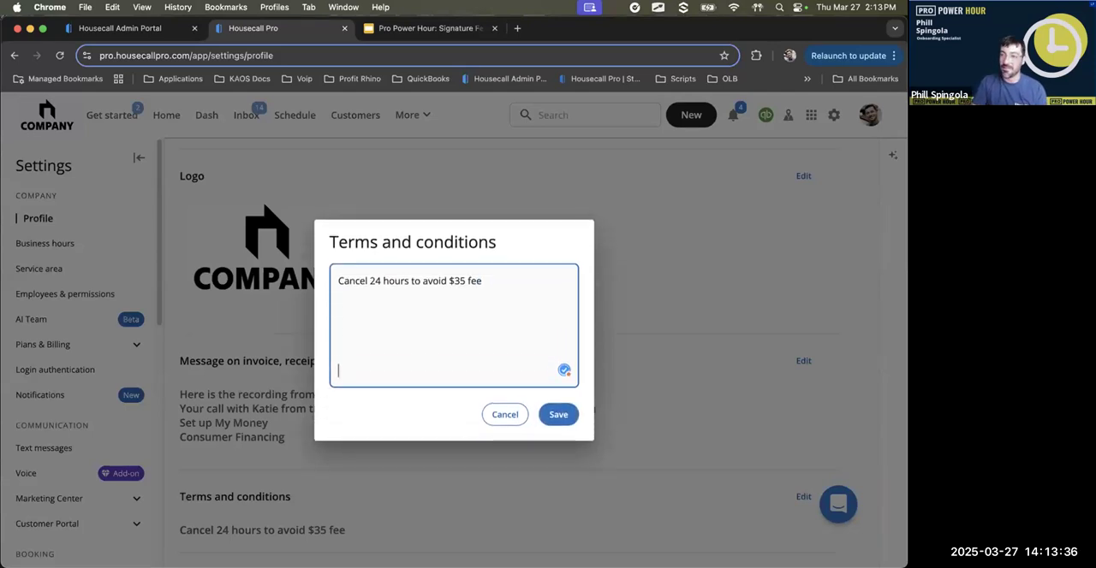
key("Return")
key("Return")
key("Return")
key("Return")
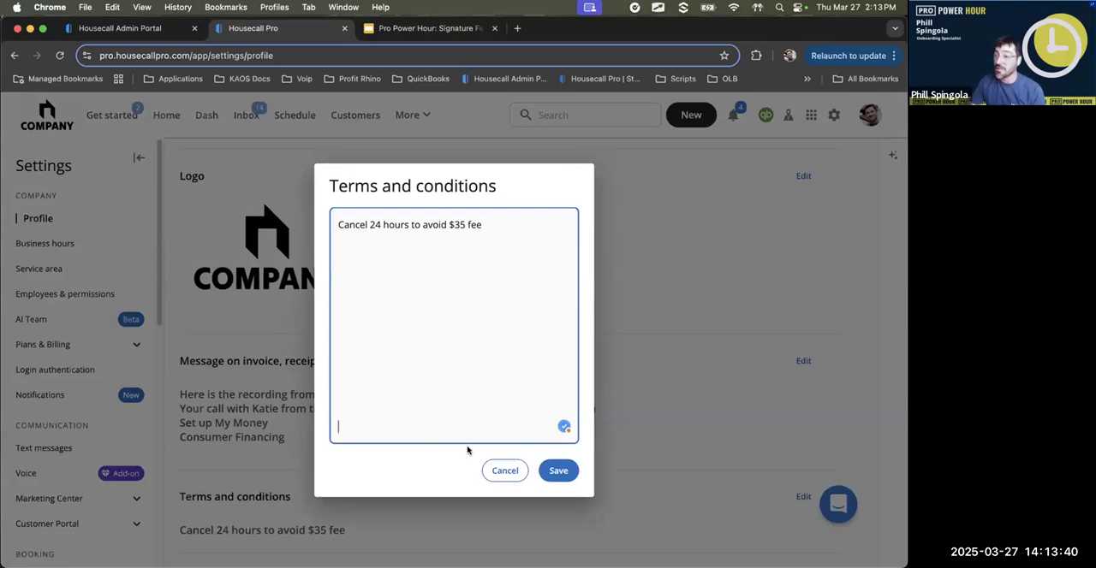
left_click(506, 472)
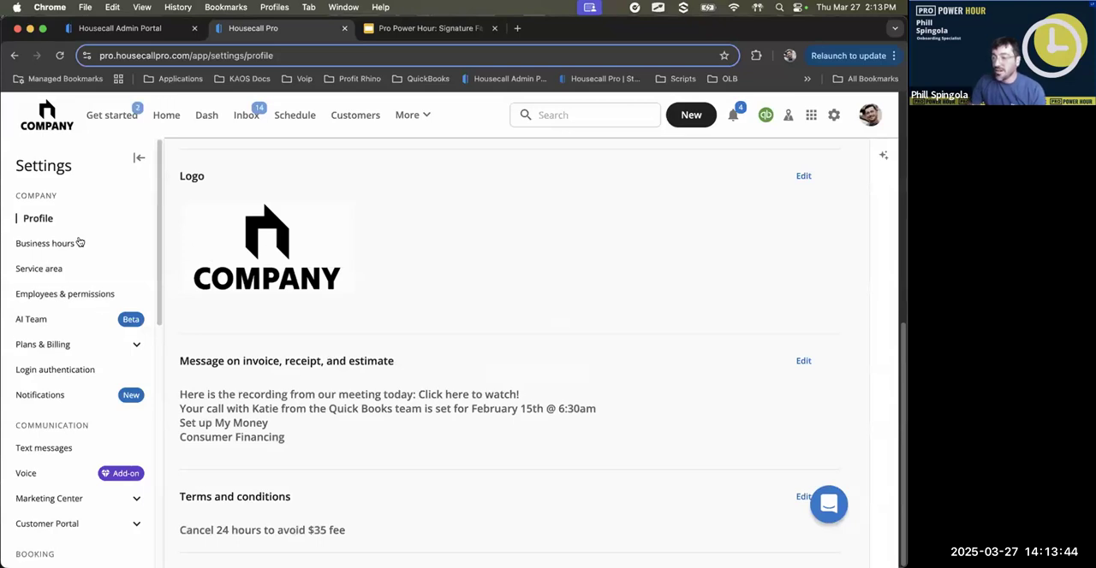
- Open the custom signatures settings for jobs and review the existing signature and the option for adding another
scroll(79, 243, "down", 3)
scroll(95, 256, "down", 7)
scroll(95, 256, "down", 2)
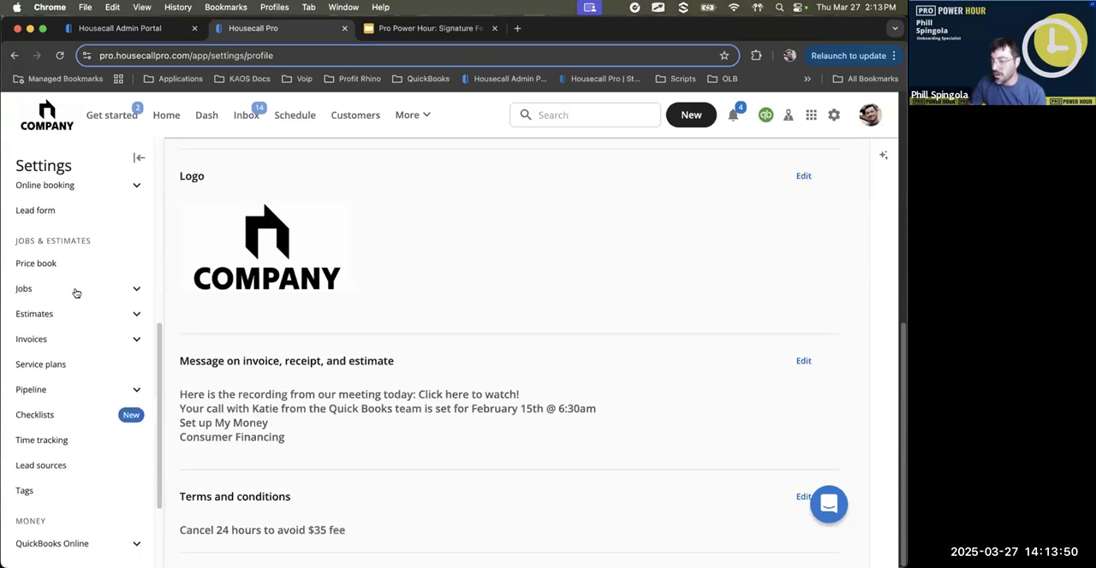
left_click(75, 291)
scroll(74, 343, "down", 2)
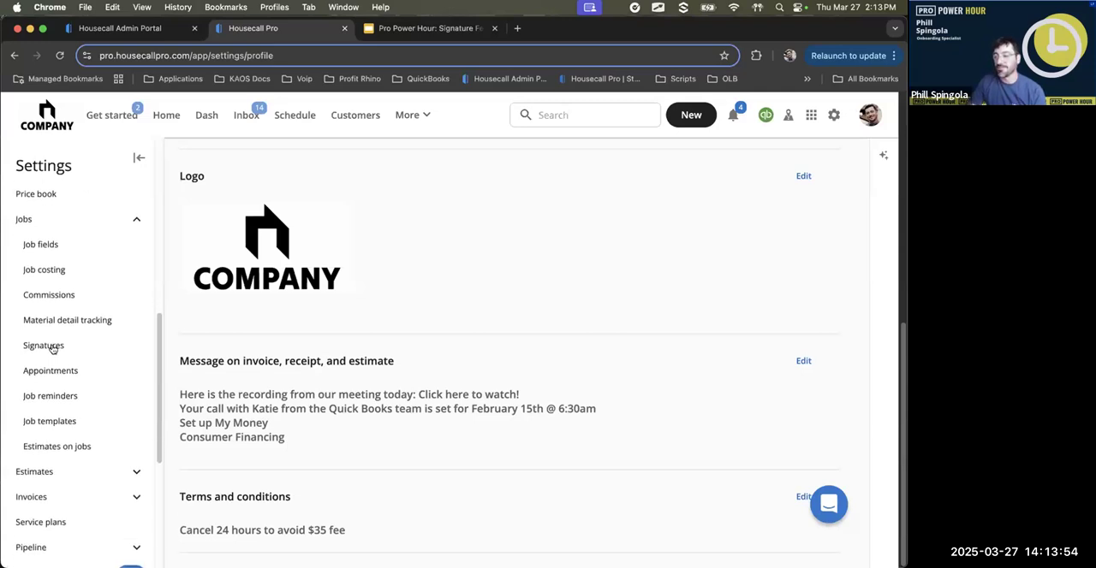
left_click(52, 347)
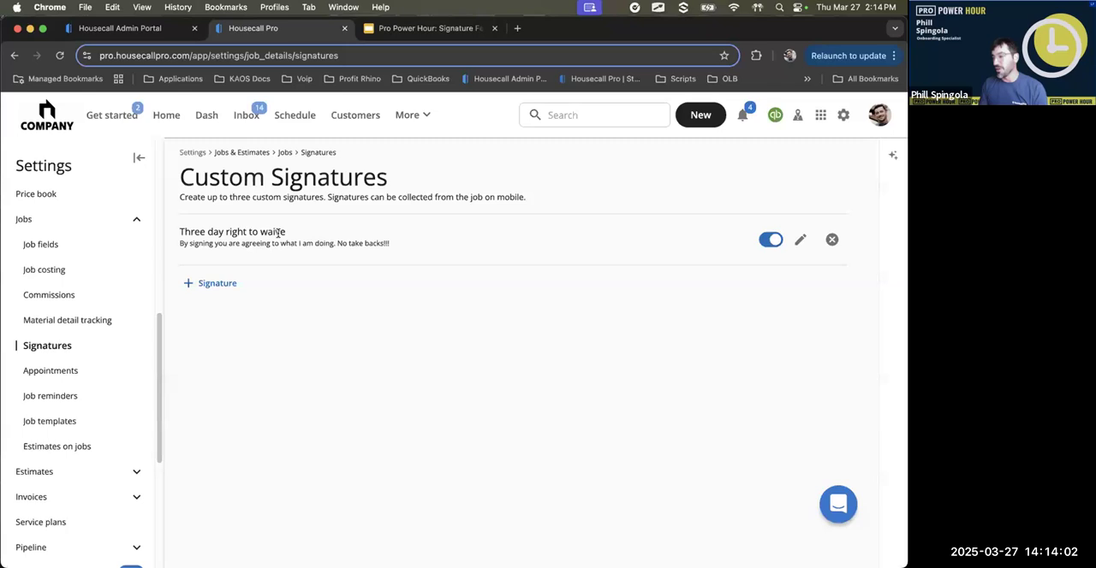
mouse_move(272, 268)
left_mouse_down()
mouse_move(164, 283)
mouse_move(229, 323)
left_mouse_up()
left_click_drag(320, 300, 214, 260)
key("Escape")
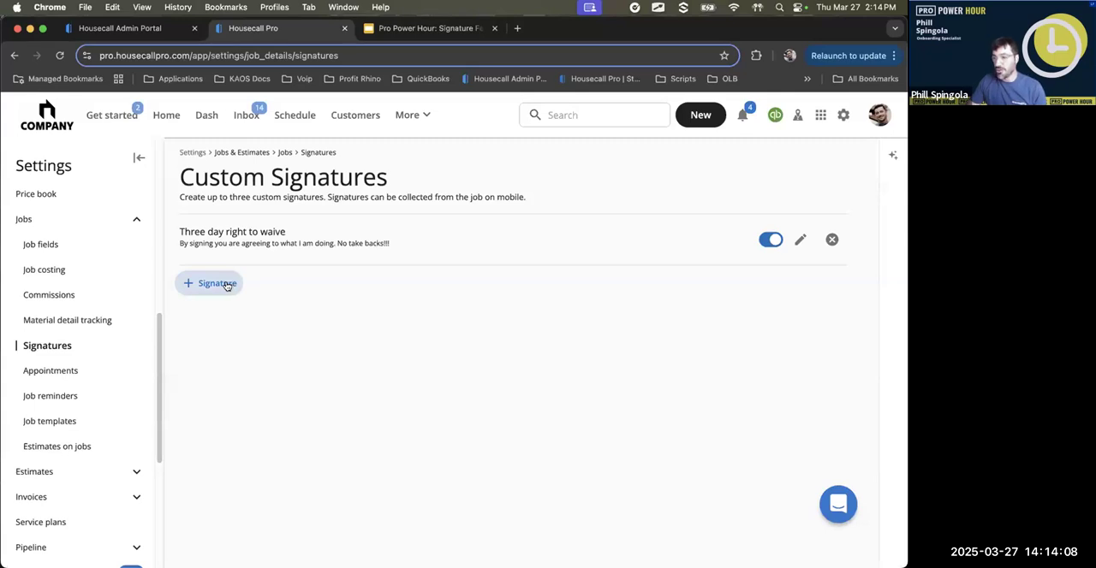
- Create a custom job signature of type "Change In Work Order" with the terms "Terms ABCD 1234"
left_click(227, 286)
left_click(352, 303)
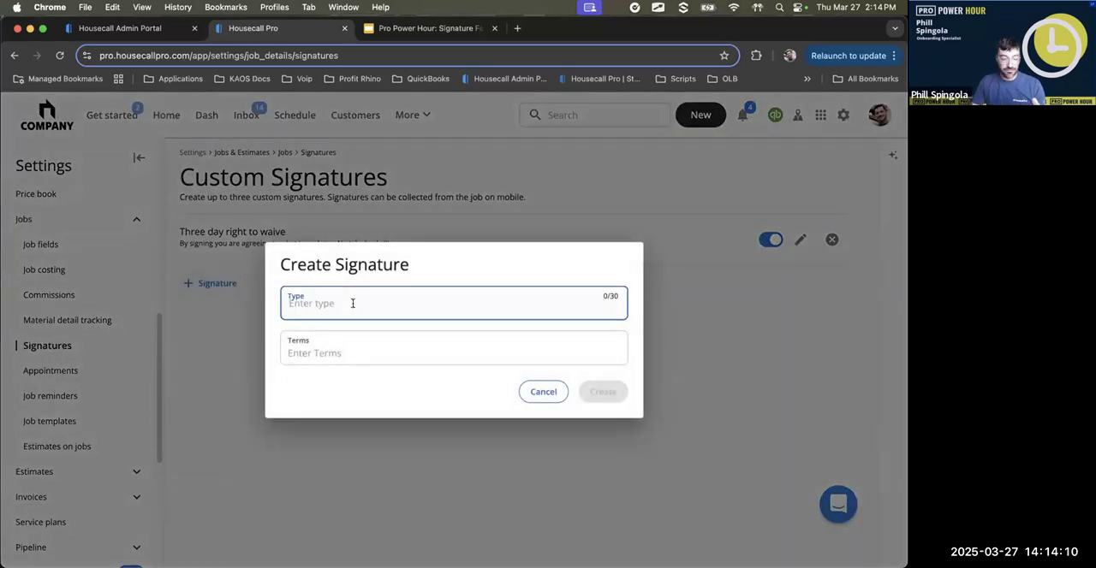
type("Chang")
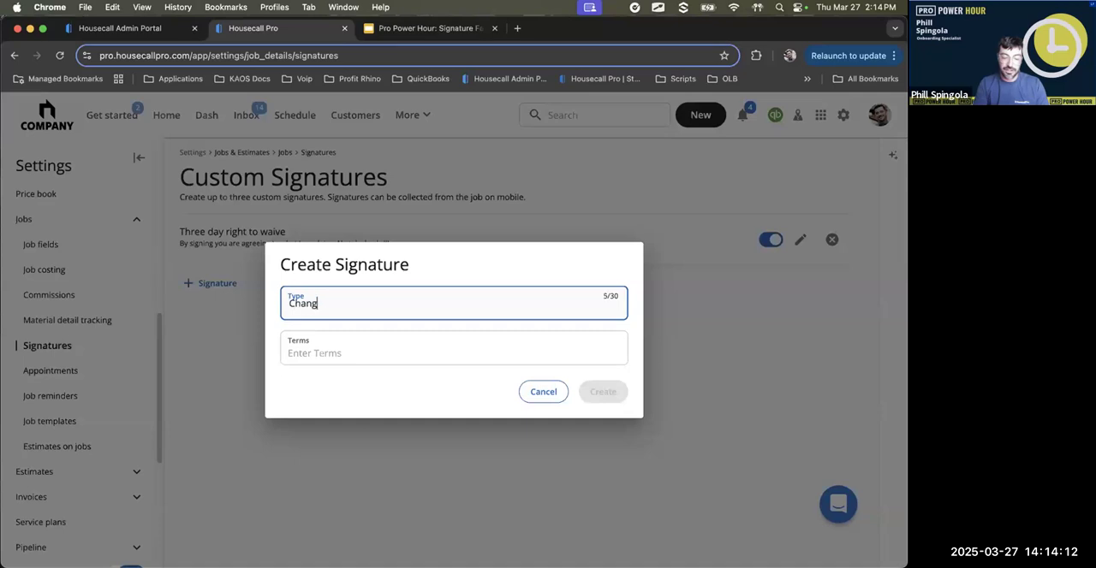
type("e In Work O")
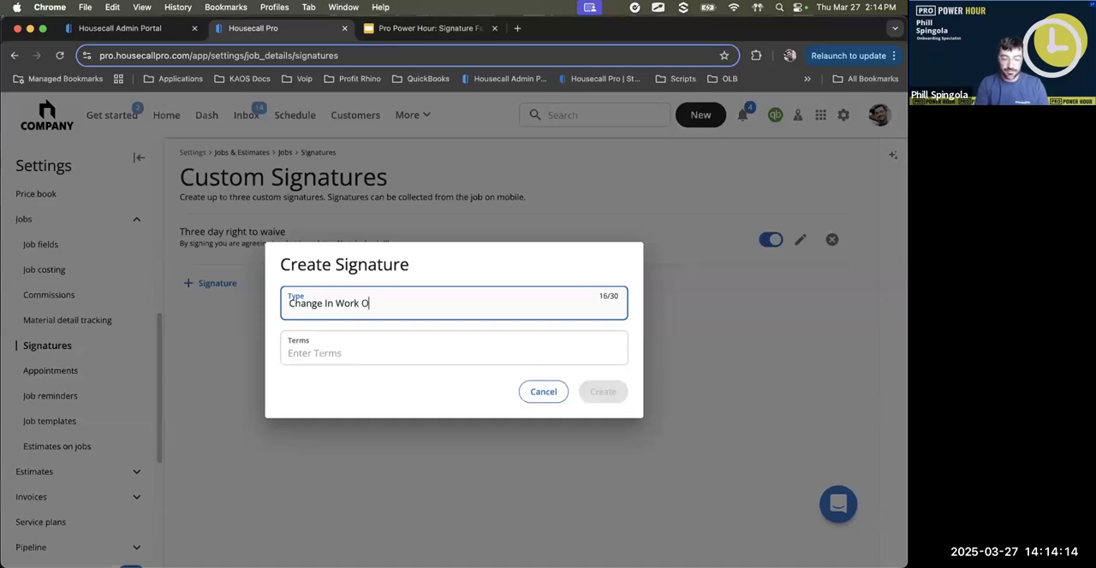
type("r")
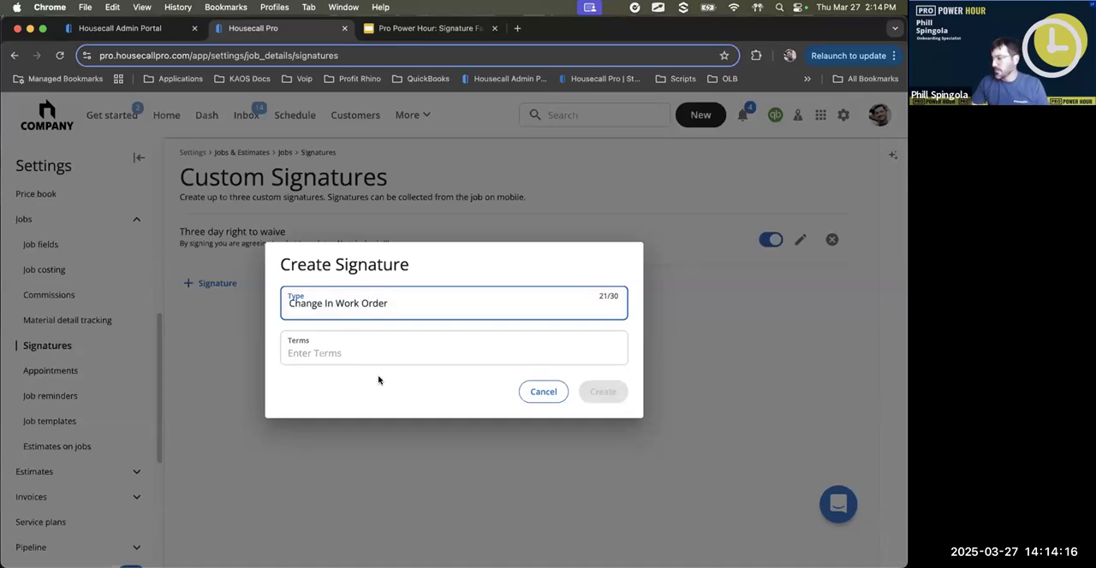
left_click(389, 352)
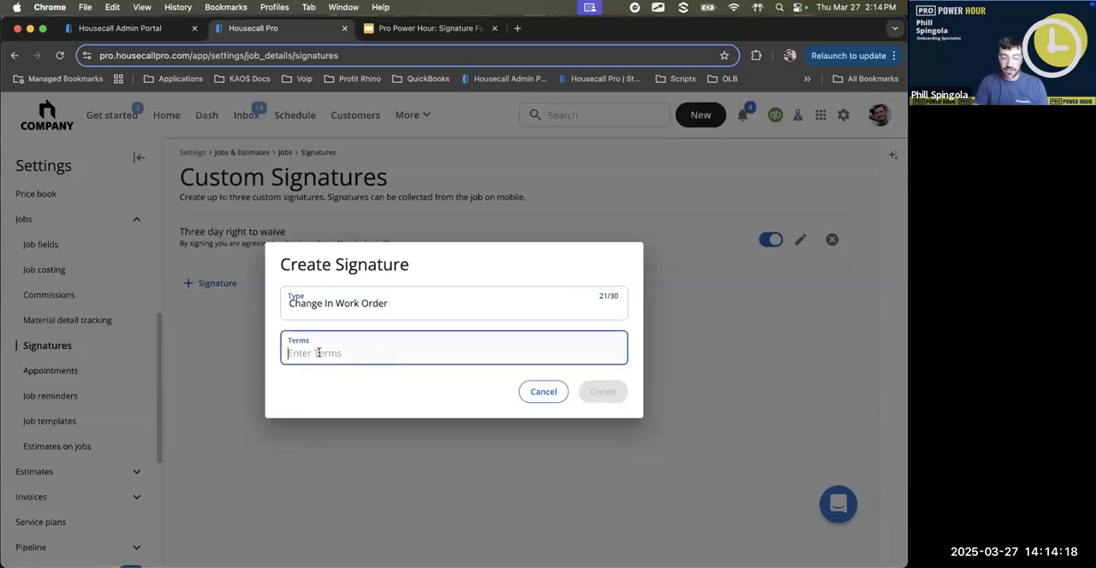
type("Terms")
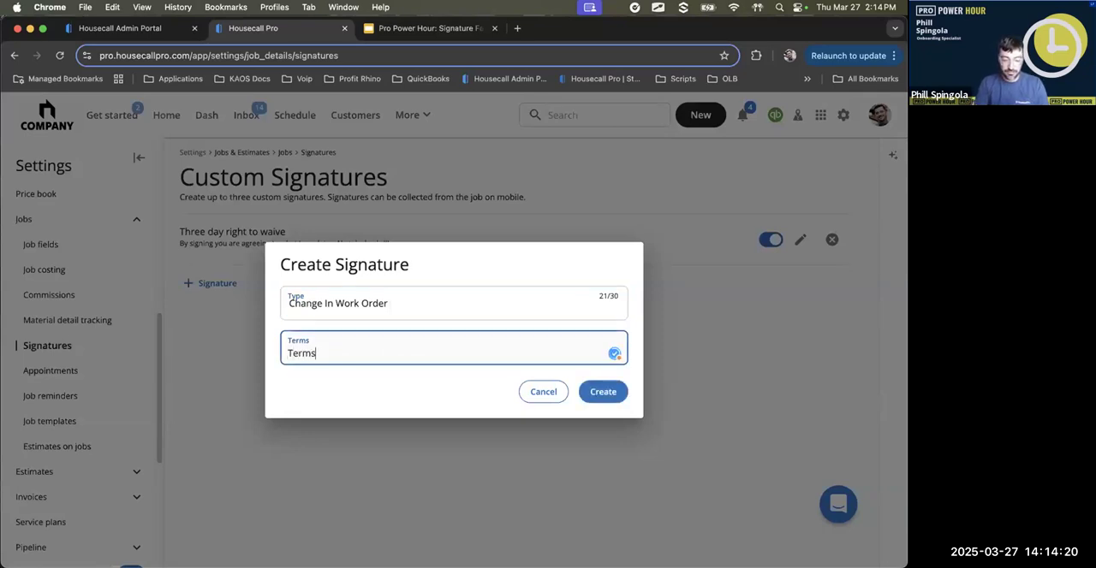
type(" ABCD 1234")
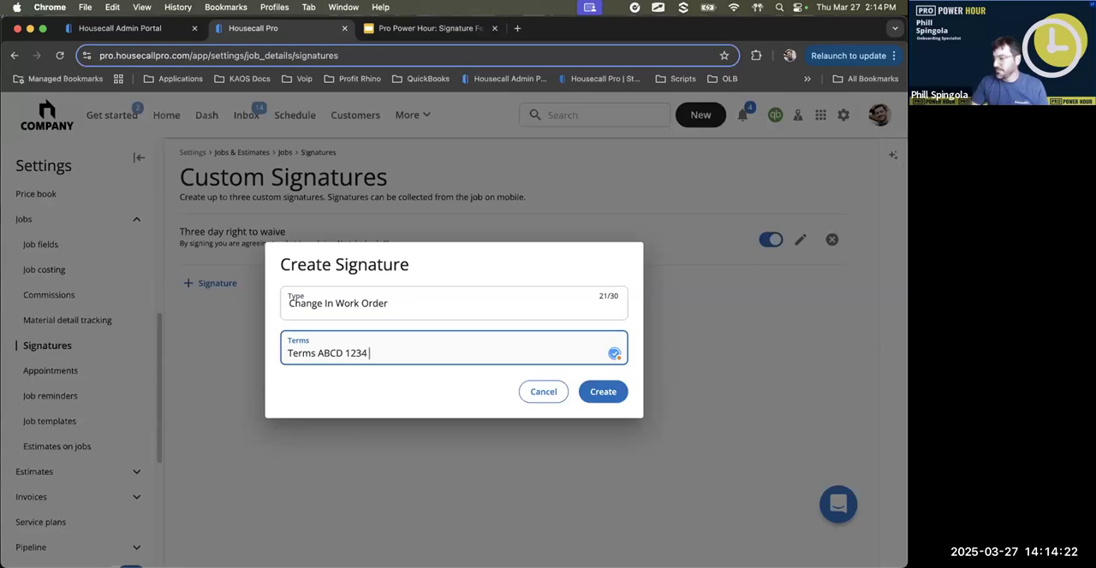
left_click(612, 390)
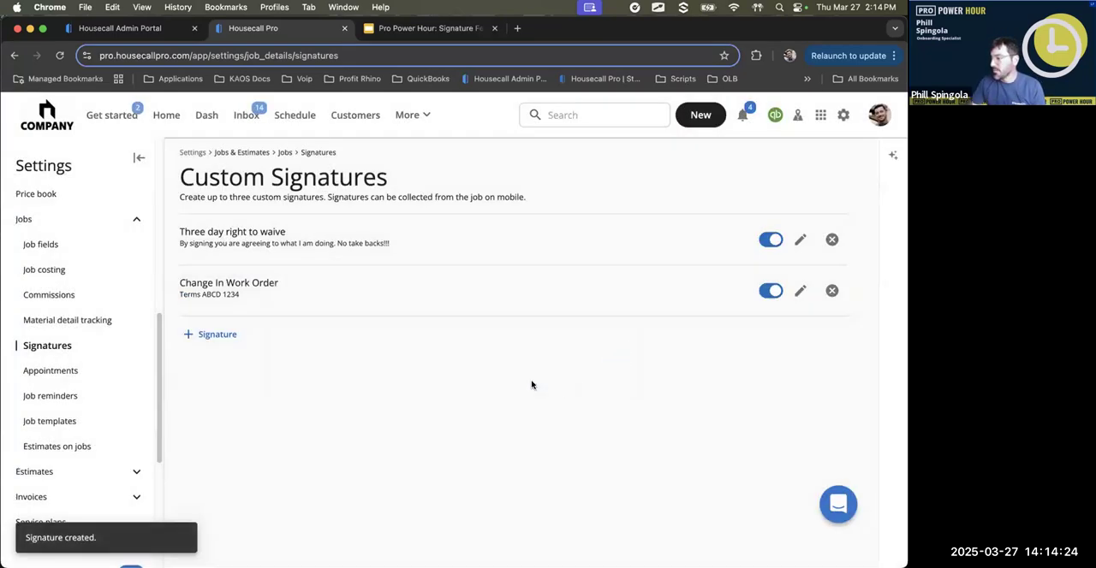
- Switch the Change In Work Order signature off and on again, and view its edit form without saving
left_click(771, 291)
left_click(770, 293)
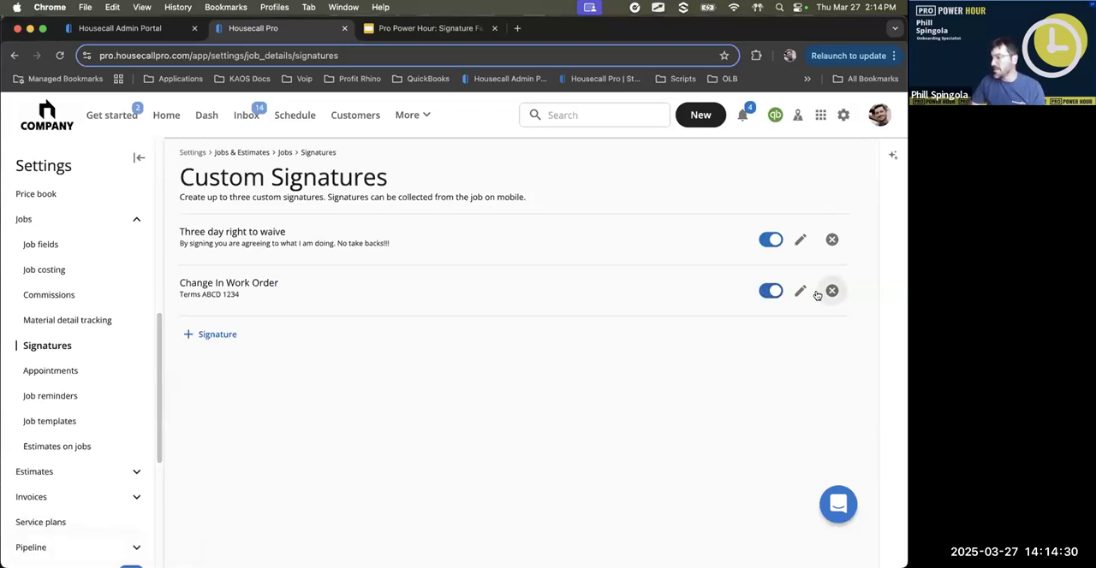
left_click(798, 291)
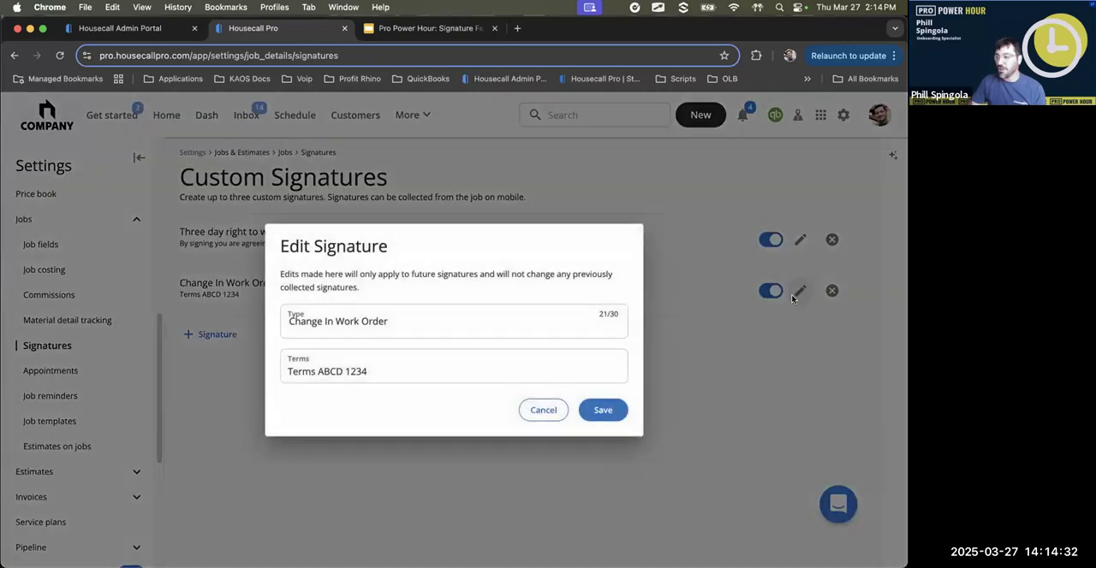
left_click(534, 412)
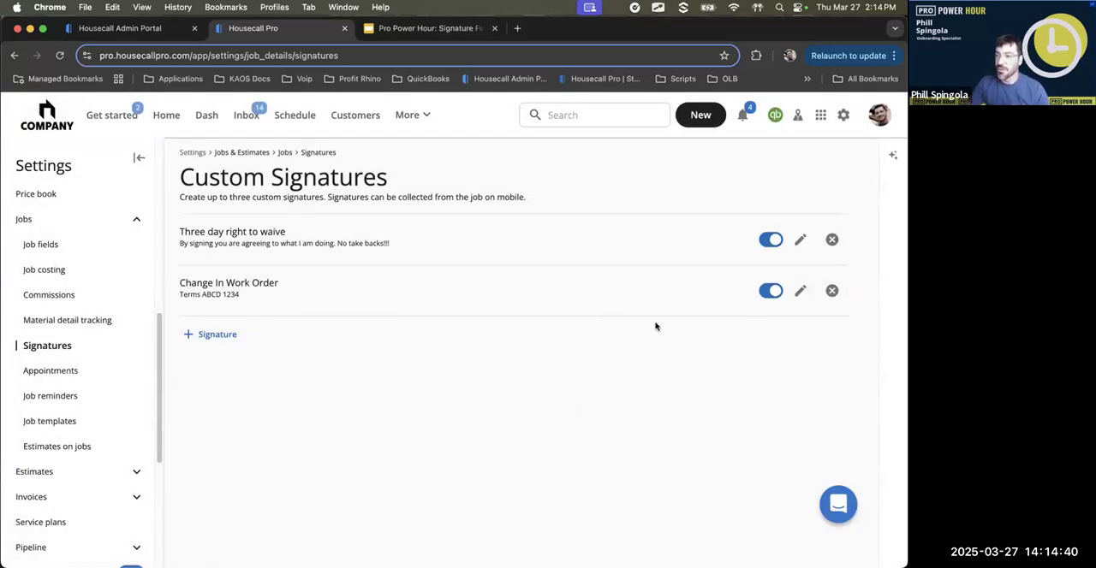
- Open the default settings for estimates and review the requirement of e-signatures for approval
scroll(101, 401, "down", 1)
scroll(101, 401, "down", 5)
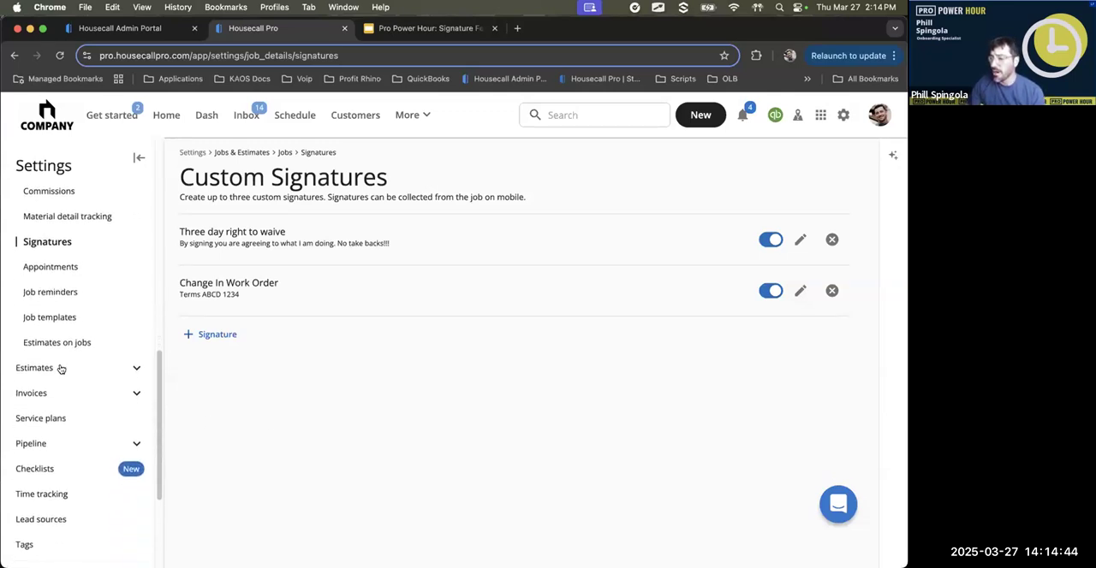
left_click(59, 368)
scroll(92, 402, "down", 1)
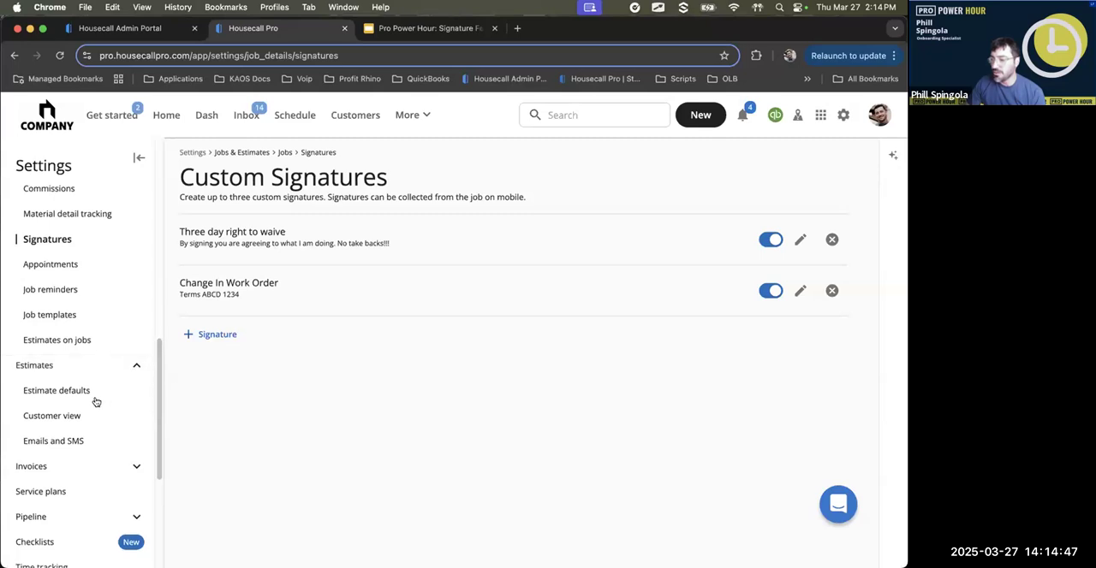
left_click(55, 383)
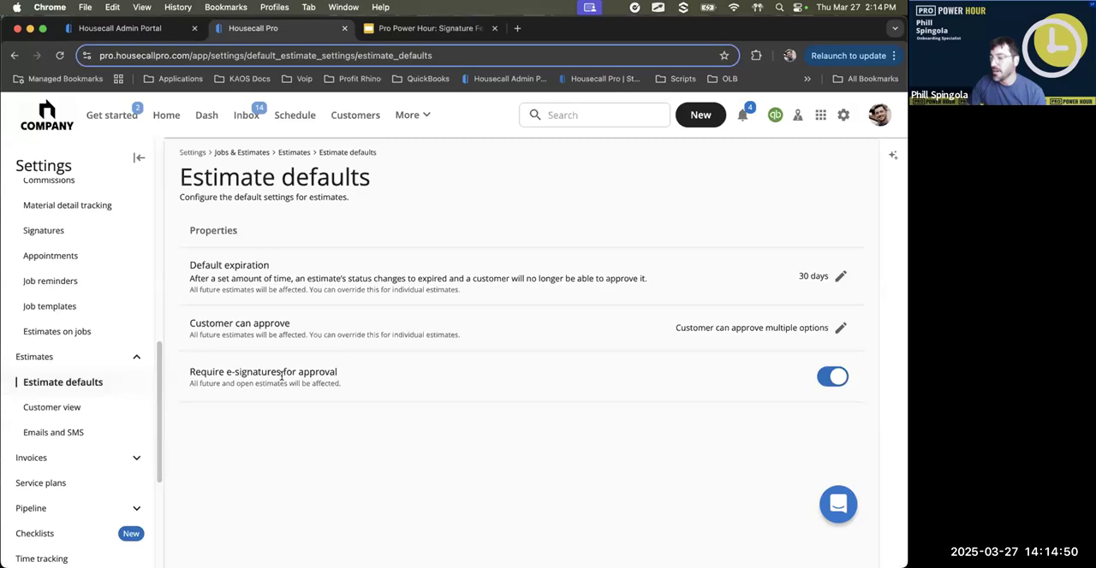
mouse_move(399, 364)
left_mouse_down()
mouse_move(330, 347)
mouse_move(154, 377)
mouse_move(403, 420)
mouse_move(407, 352)
left_mouse_up()
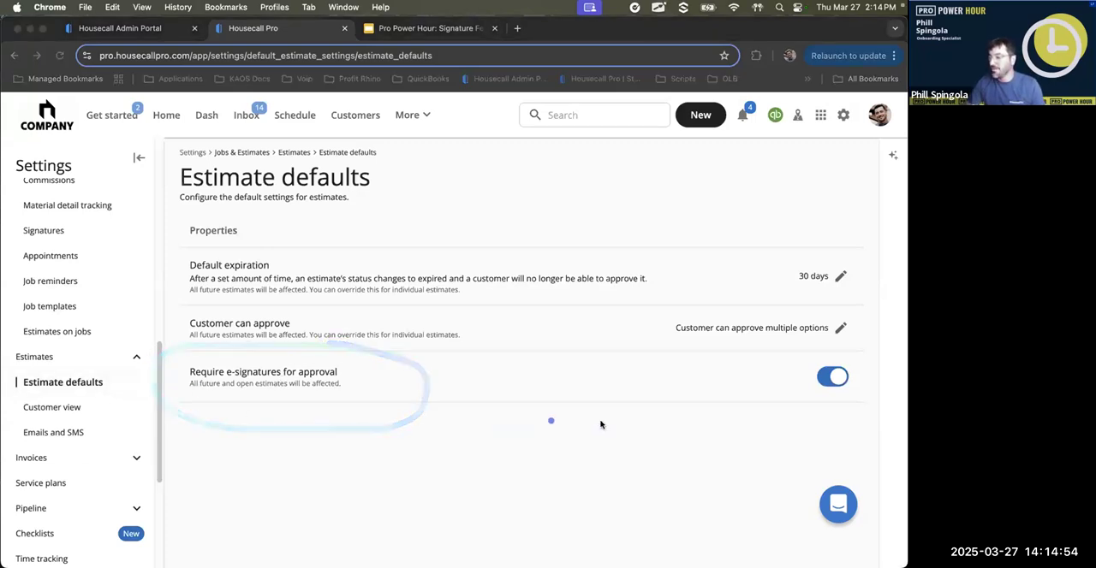
mouse_move(885, 380)
left_mouse_down()
mouse_move(773, 381)
mouse_move(882, 355)
left_mouse_up()
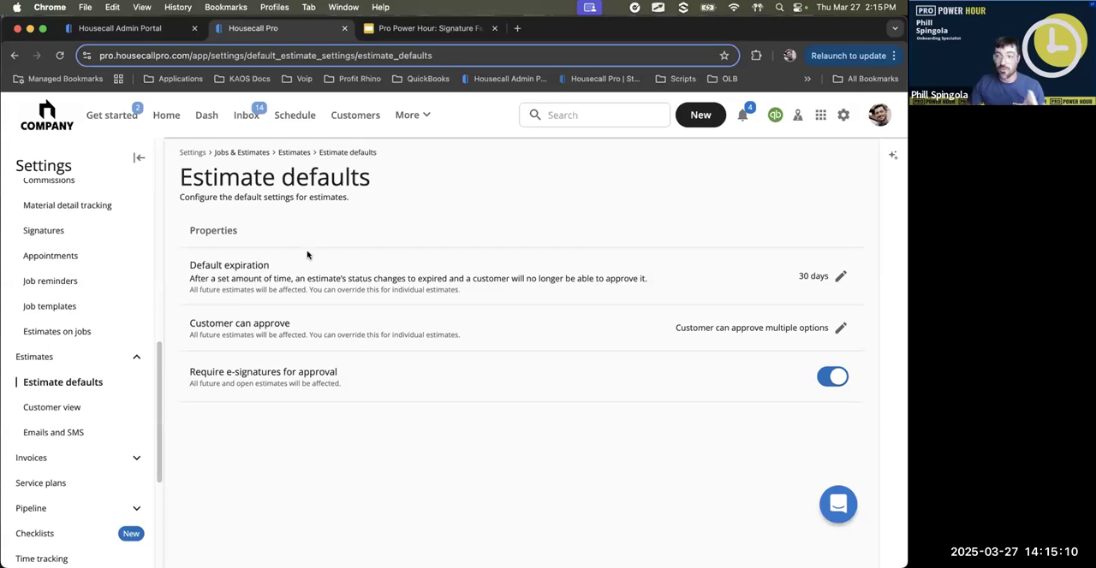
- Open the schedule and look over the jobs in the week of March 23-29, 2025
left_click(619, 118)
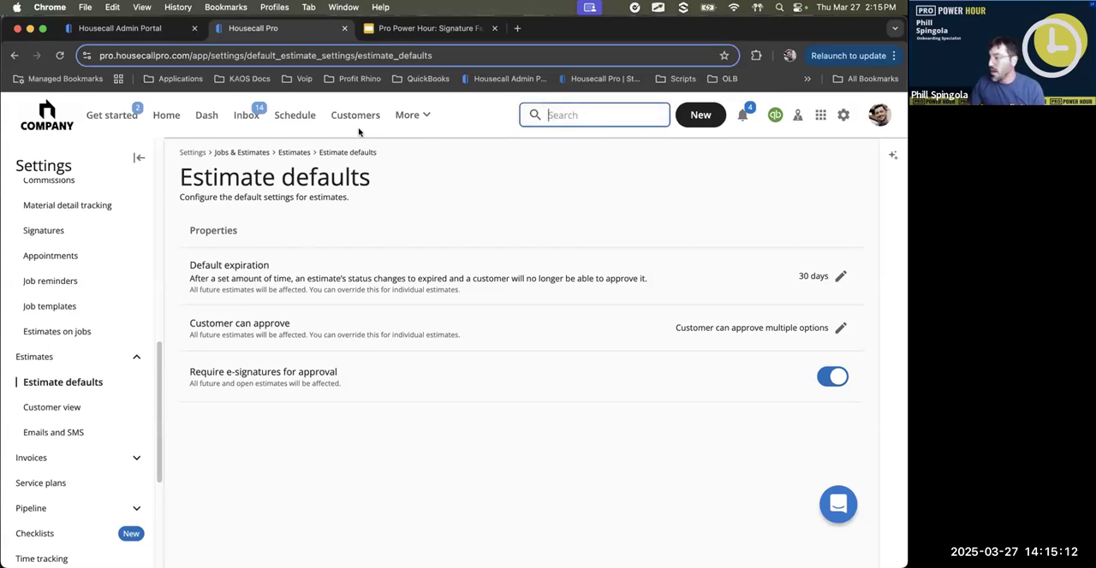
left_click(295, 115)
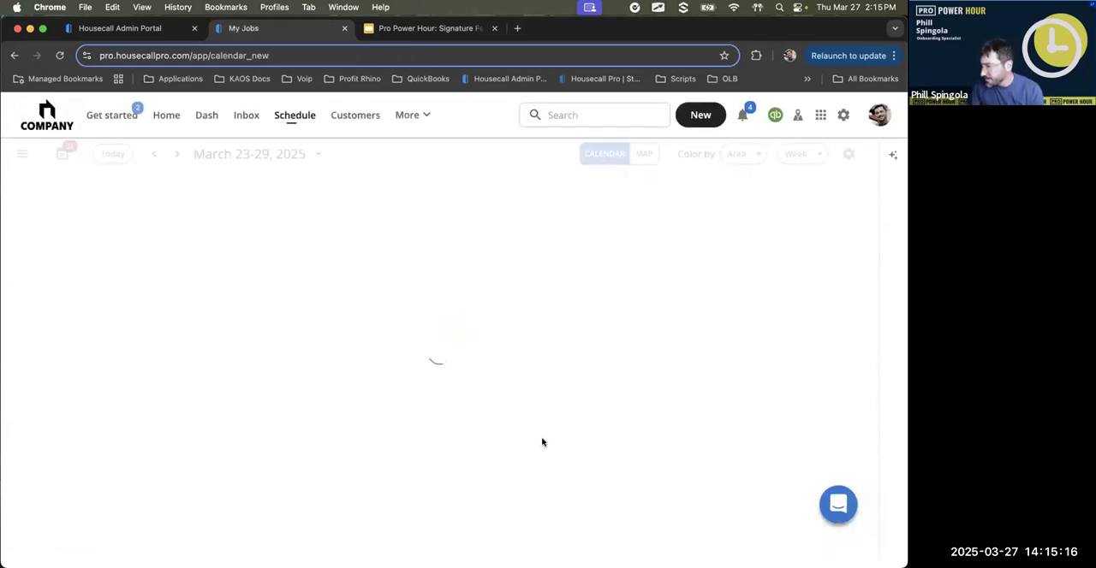
mouse_move(476, 348)
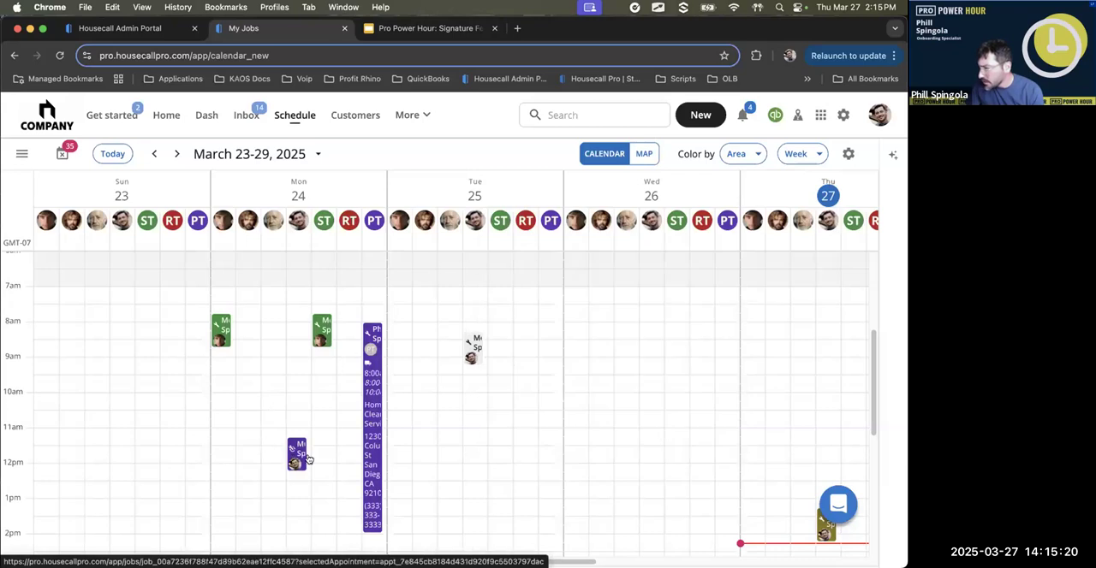
scroll(749, 517, "down", 3)
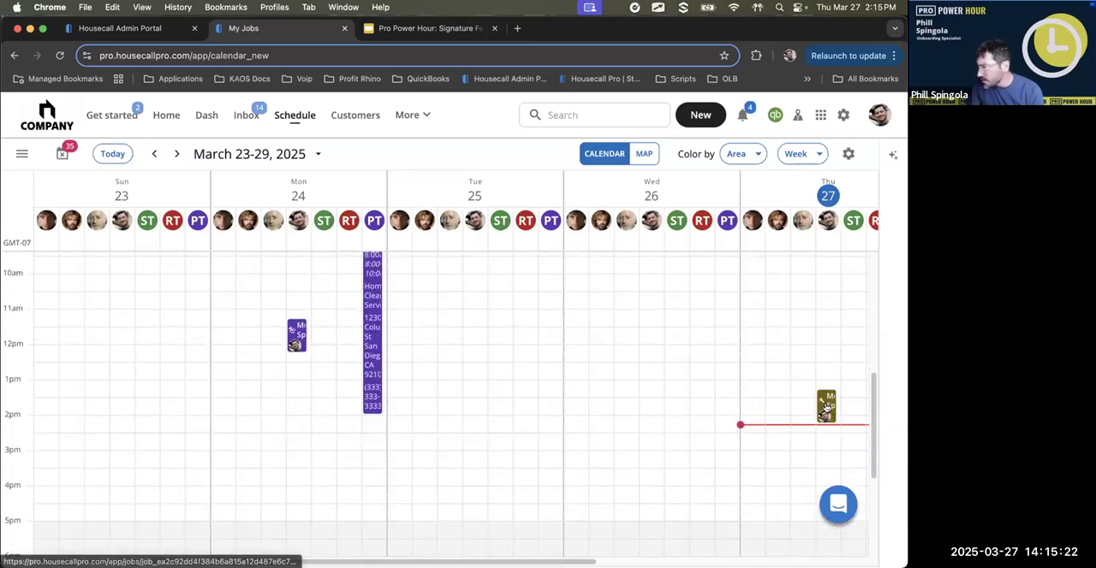
mouse_move(827, 409)
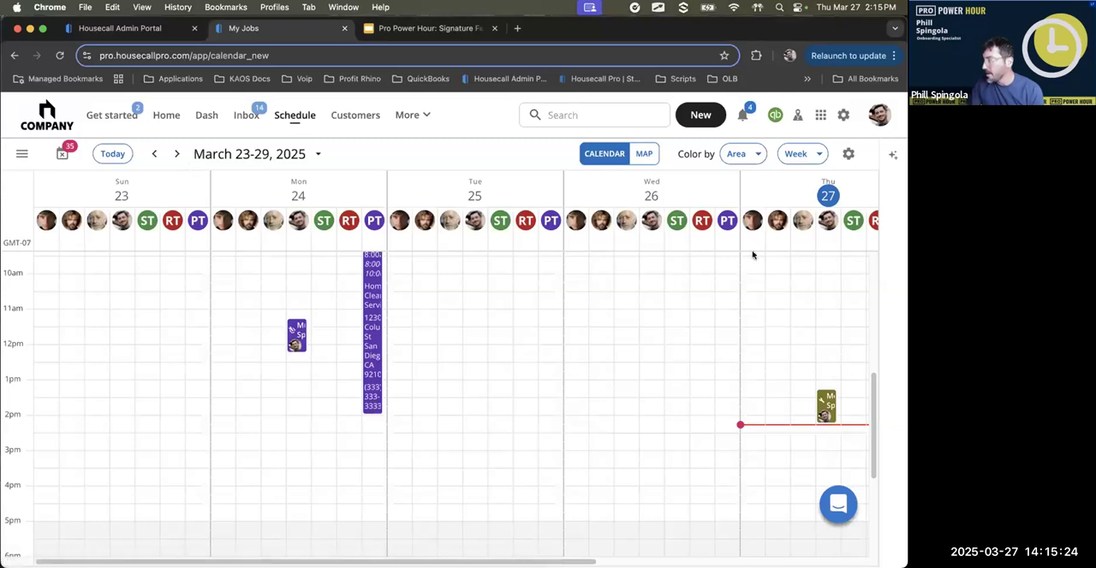
- Start a new estimate and assign it to the existing customer at the first matching address
left_click(700, 115)
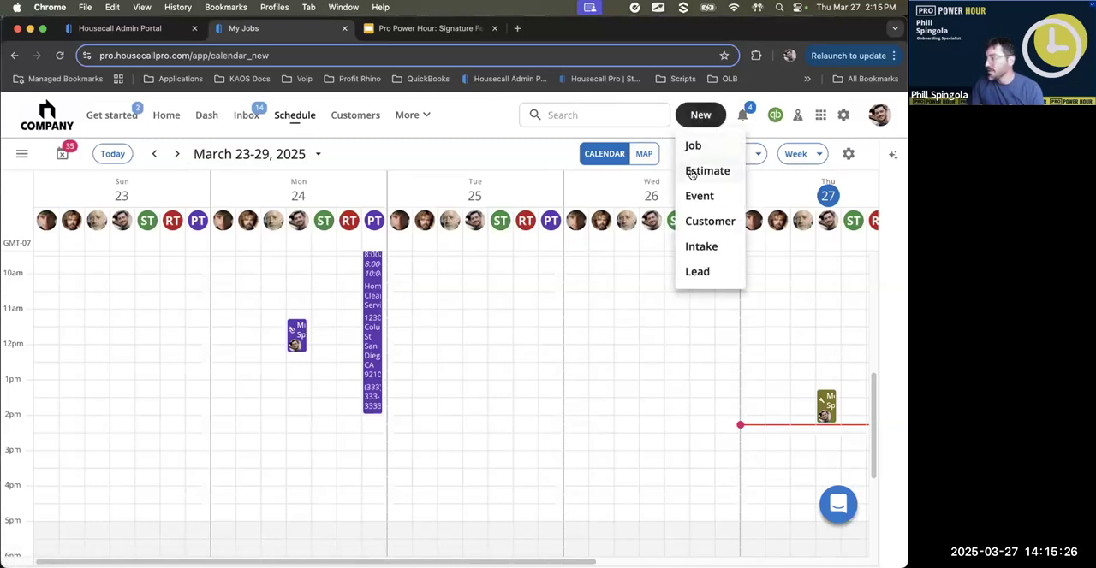
left_click(695, 171)
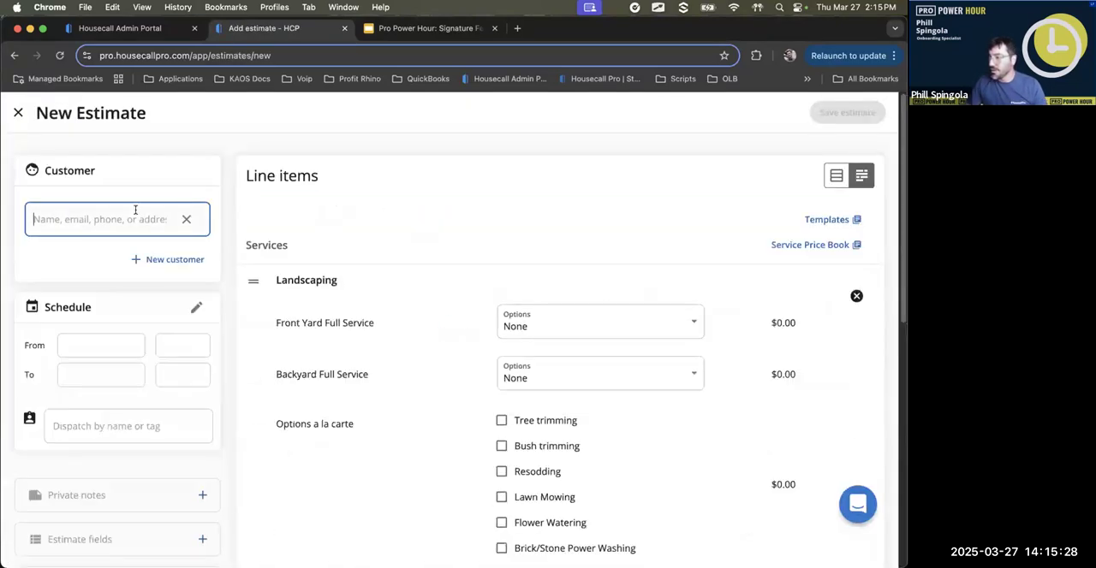
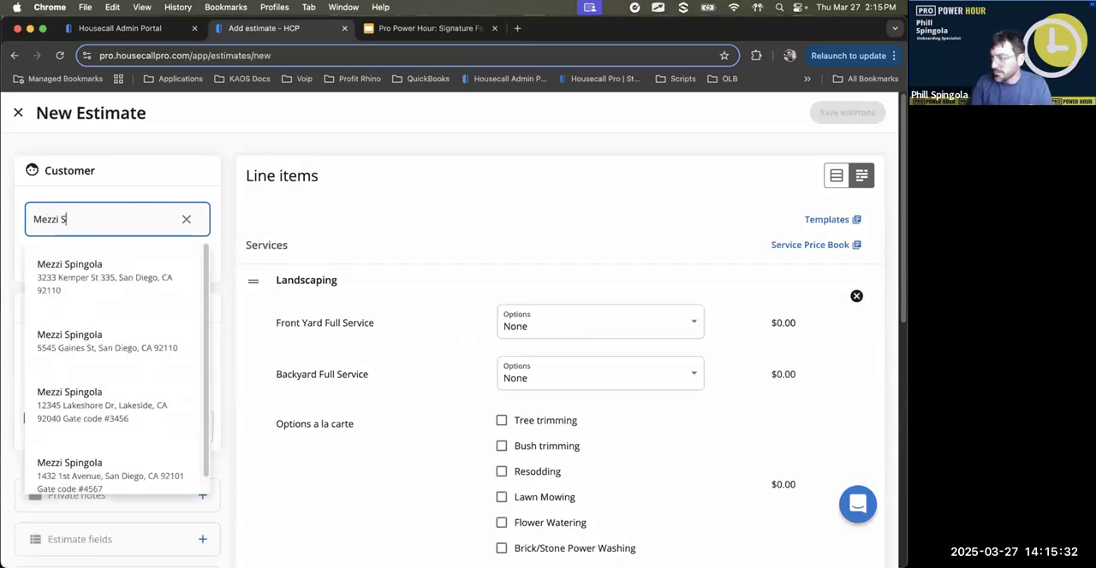
left_click(105, 270)
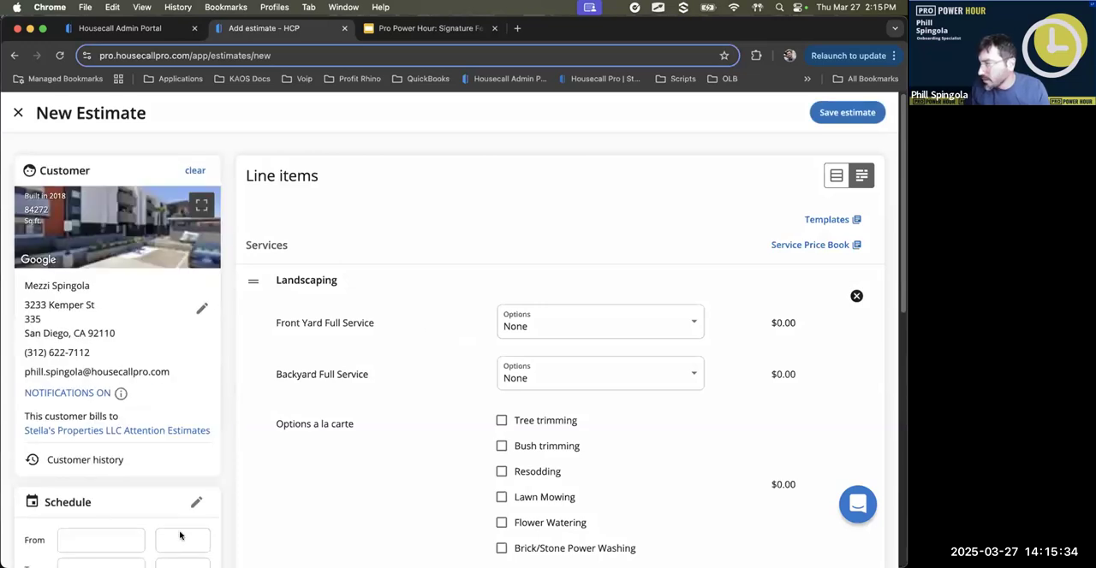
- Delete the Landscaping service and the empty material line from the new estimate
left_click(857, 296)
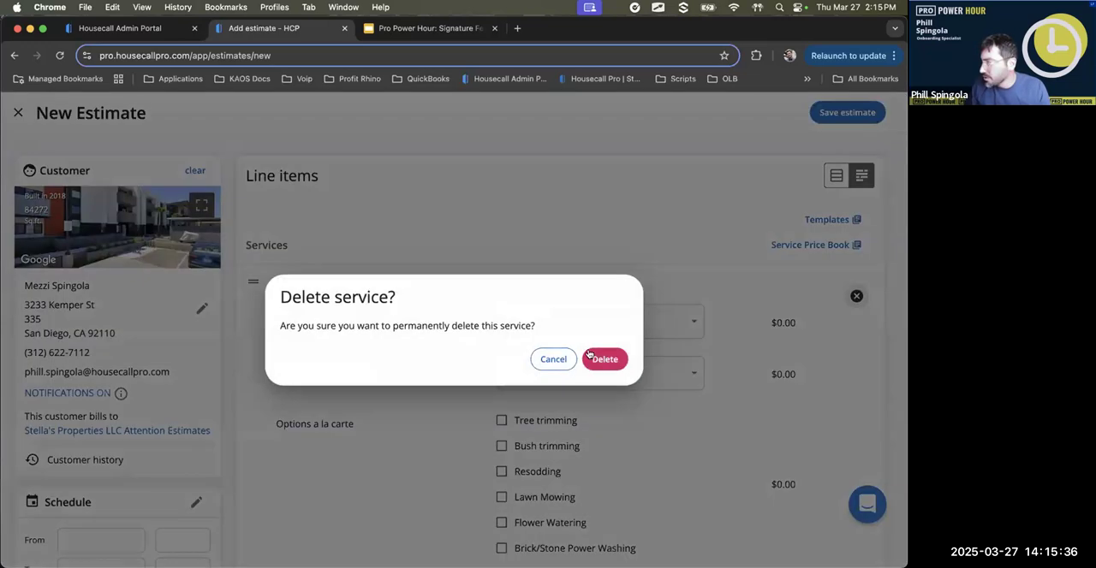
left_click(604, 359)
left_click(459, 359)
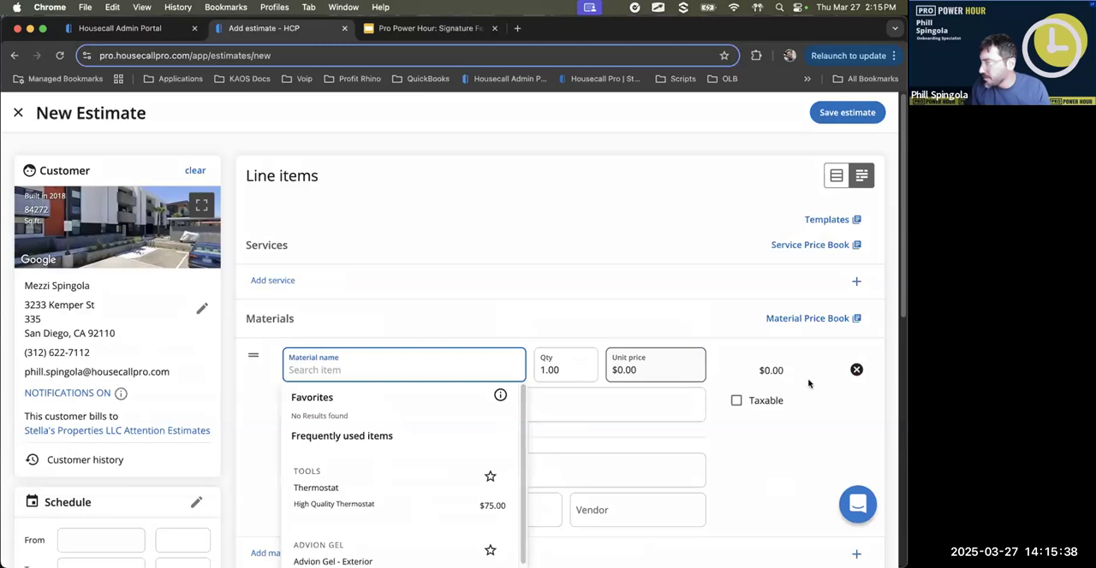
left_click(857, 368)
left_click(605, 359)
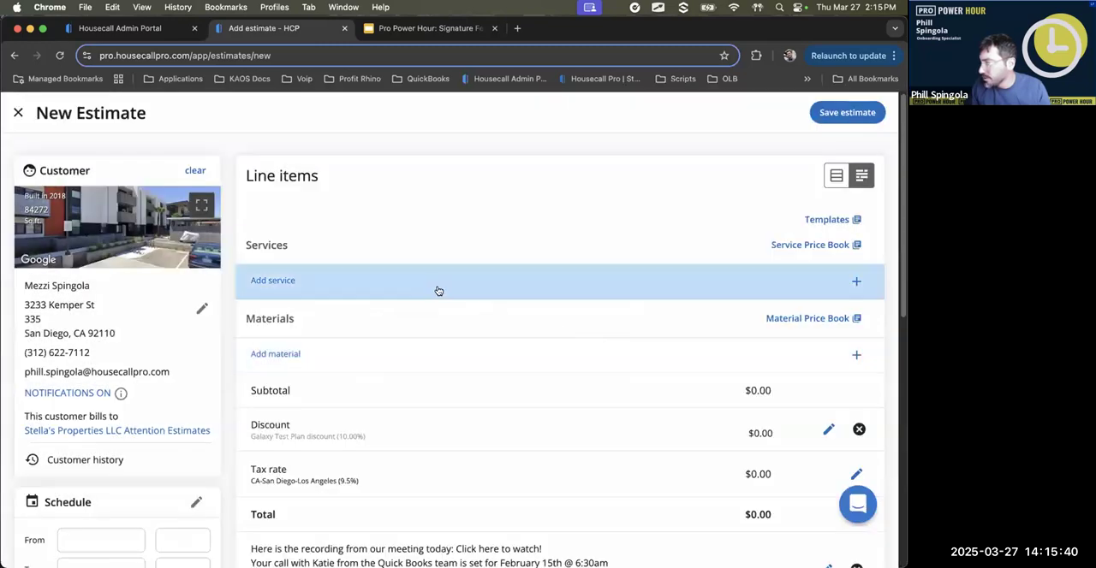
- Add the "Diagnose a problem" service call to the estimate and save it
left_click(437, 289)
scroll(443, 419, "down", 5)
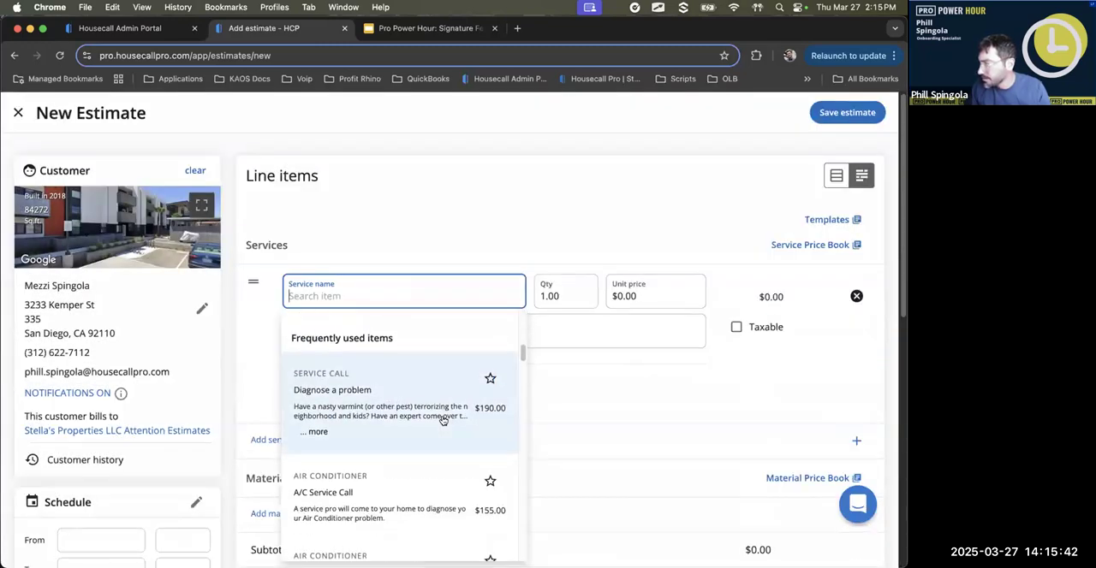
left_click(447, 416)
left_click(858, 107)
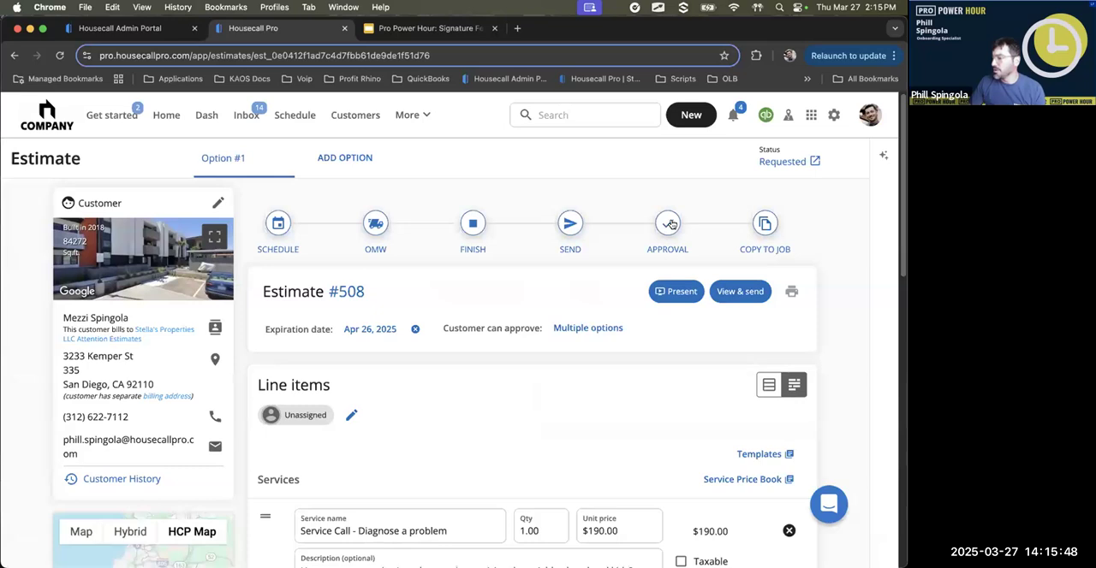
- Email the estimate to the customer, removing the second e-mail address from the recipients
left_click(567, 226)
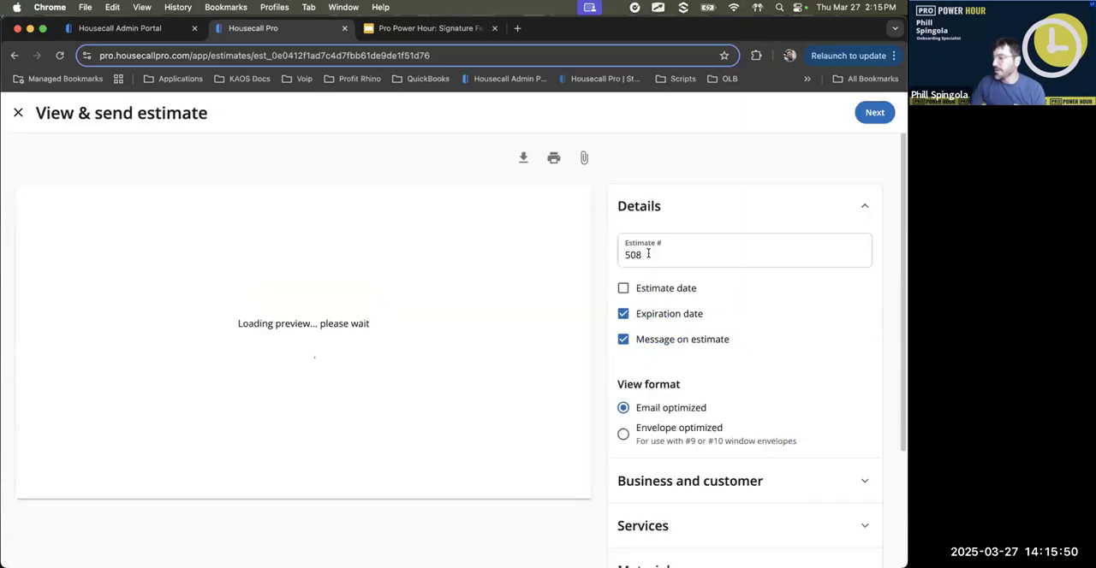
left_click(869, 113)
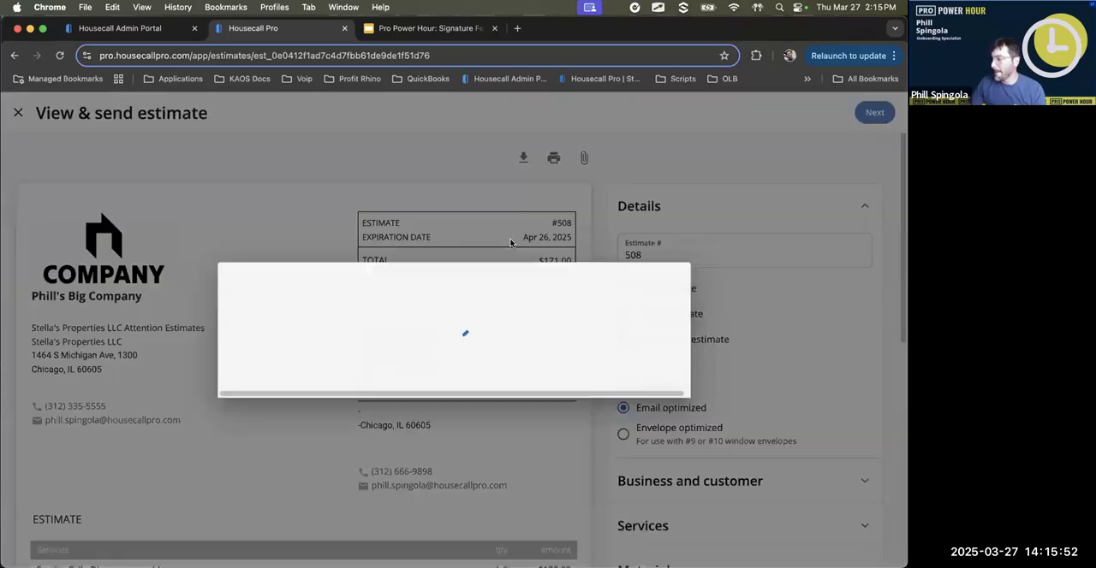
left_click_drag(503, 219, 668, 220)
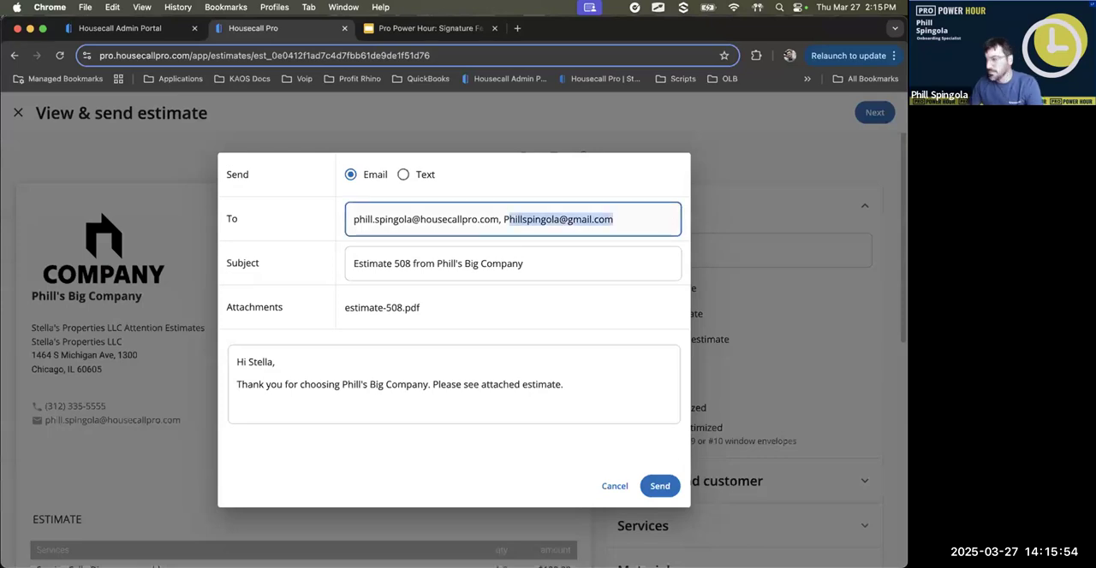
key("BackSpace")
key("BackSpace")
key("BackSpace")
left_click(658, 485)
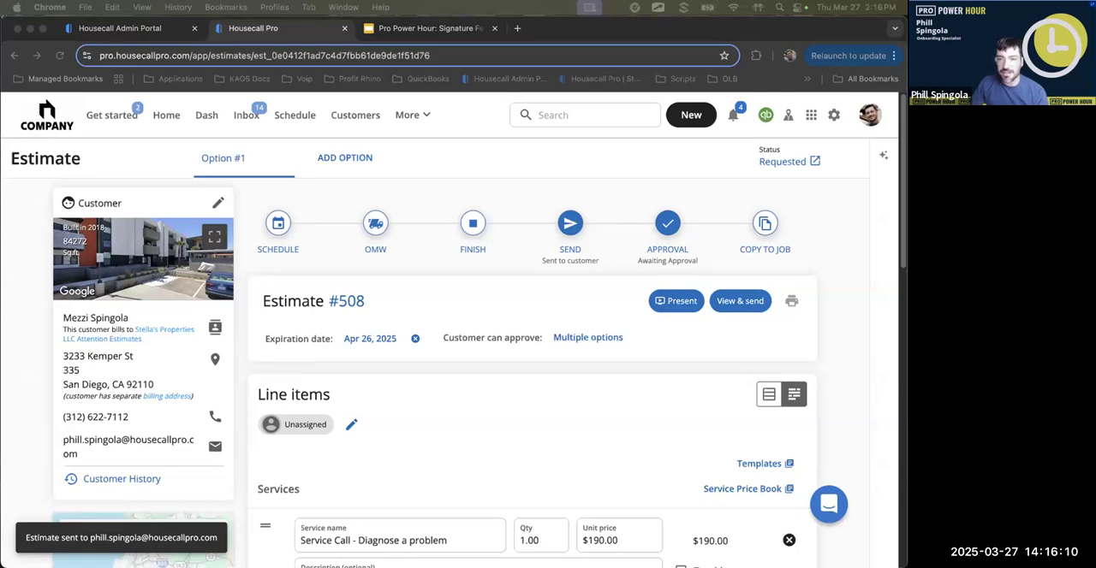
- Bring the received estimate email into view in an enlarged window and check its Terms & Conditions link
left_click_drag(206, 173, 467, 54)
scroll(612, 343, "down", 2)
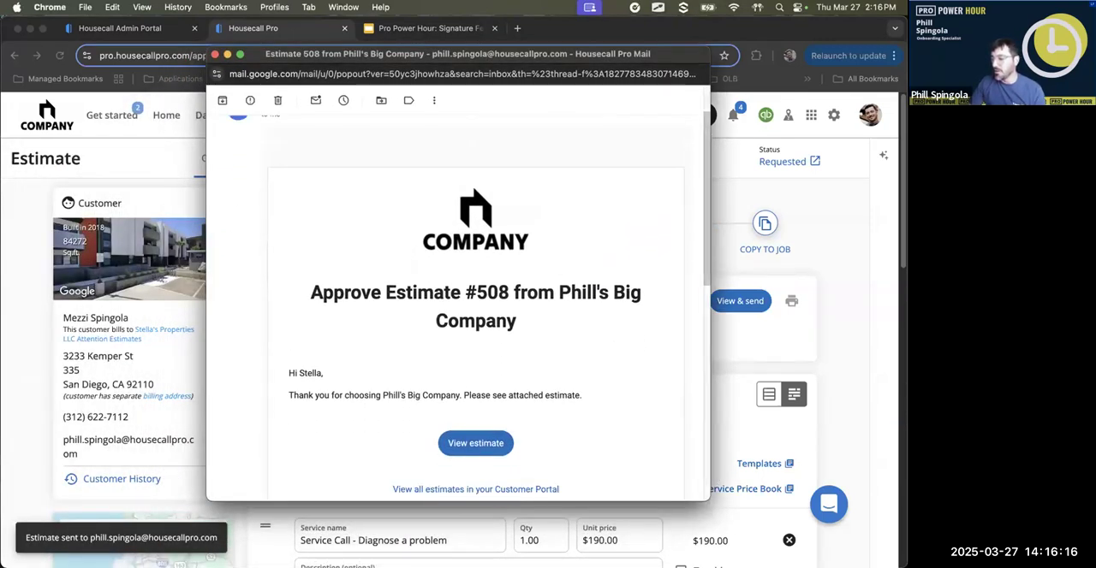
left_click_drag(702, 497, 816, 567)
scroll(547, 379, "down", 3)
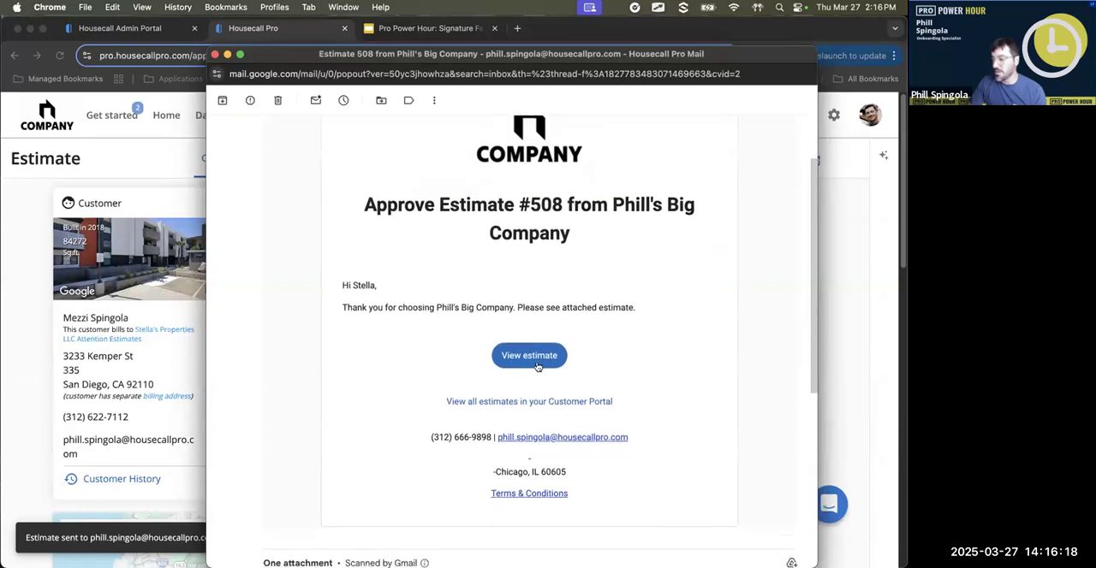
left_click(534, 495)
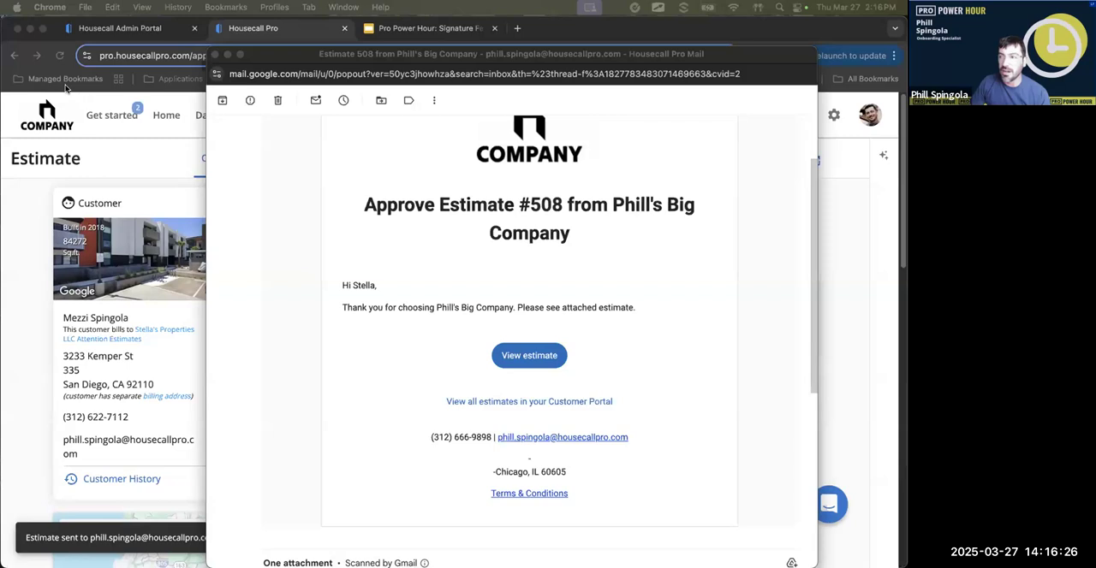
left_click_drag(603, 133, 1, 231)
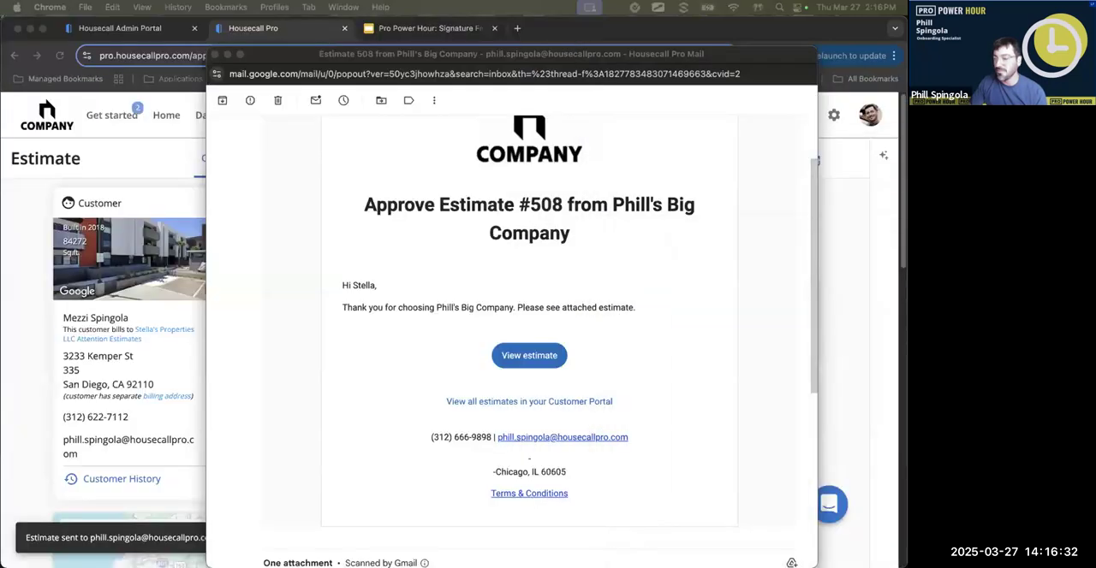
- Open the estimate from the email in the customer portal and review Option #1
left_click(611, 343)
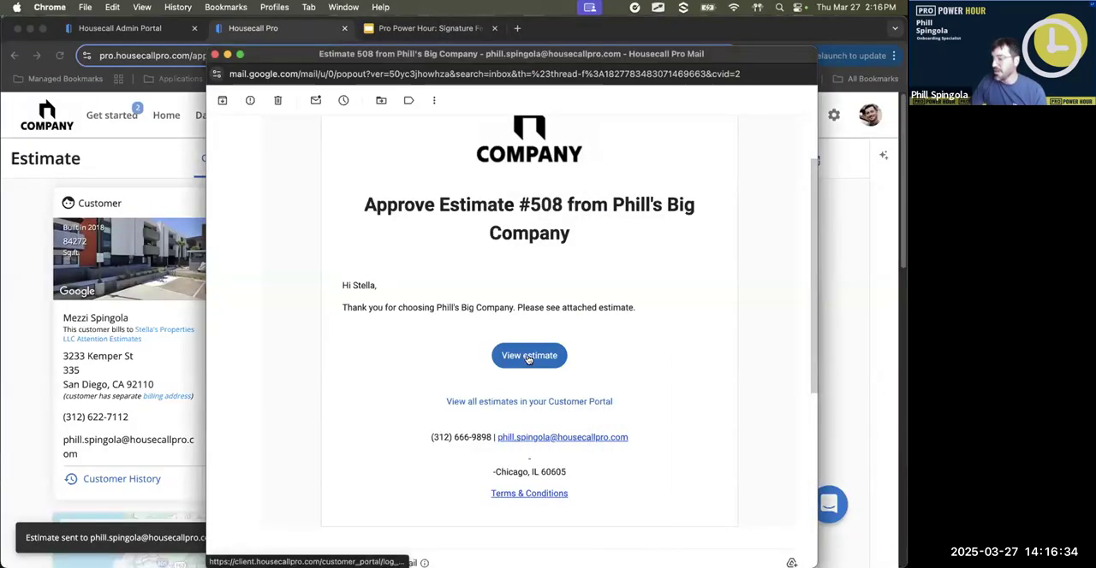
left_click(527, 356)
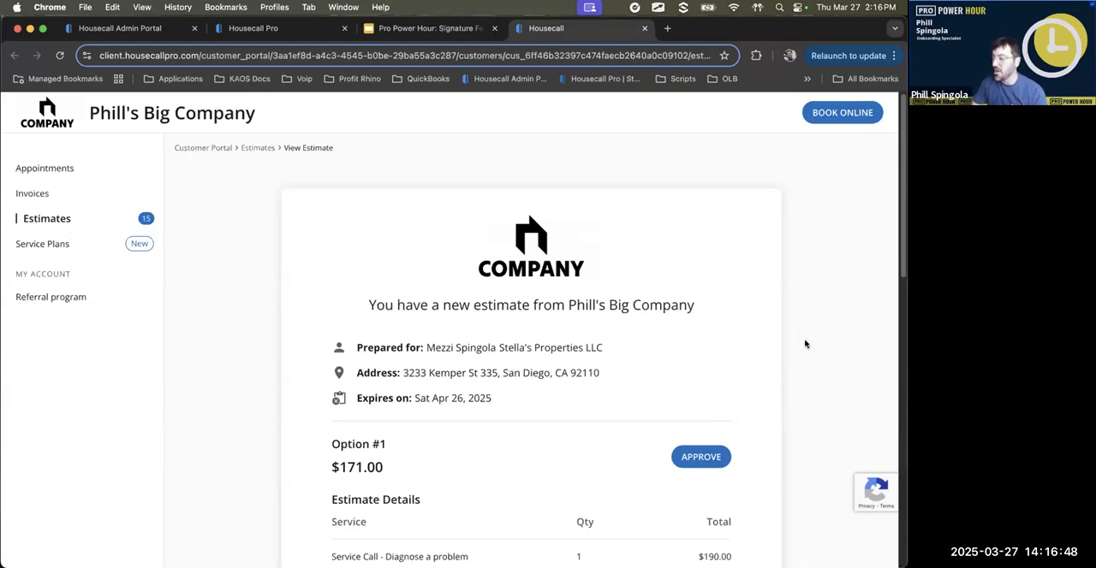
scroll(805, 344, "down", 2)
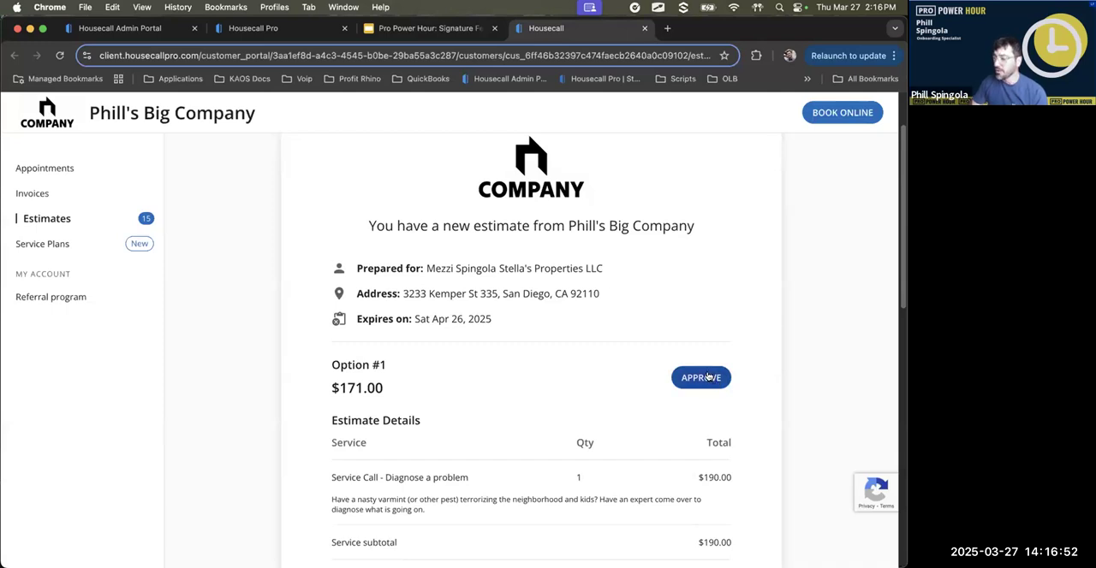
- Start the approval of Option #1 and enter the signer's full name
left_click(705, 377)
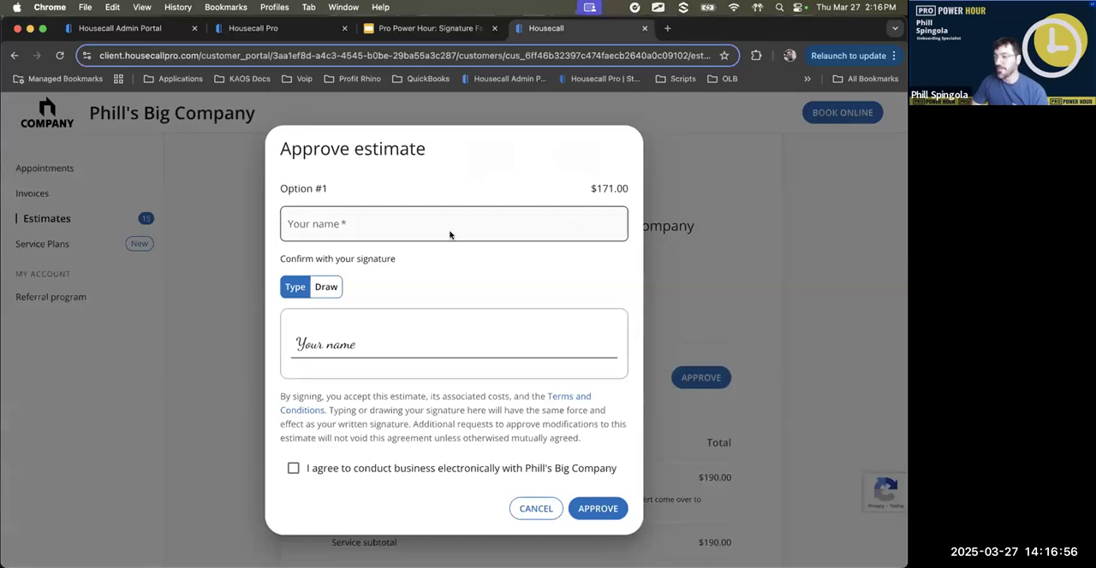
left_click(450, 221)
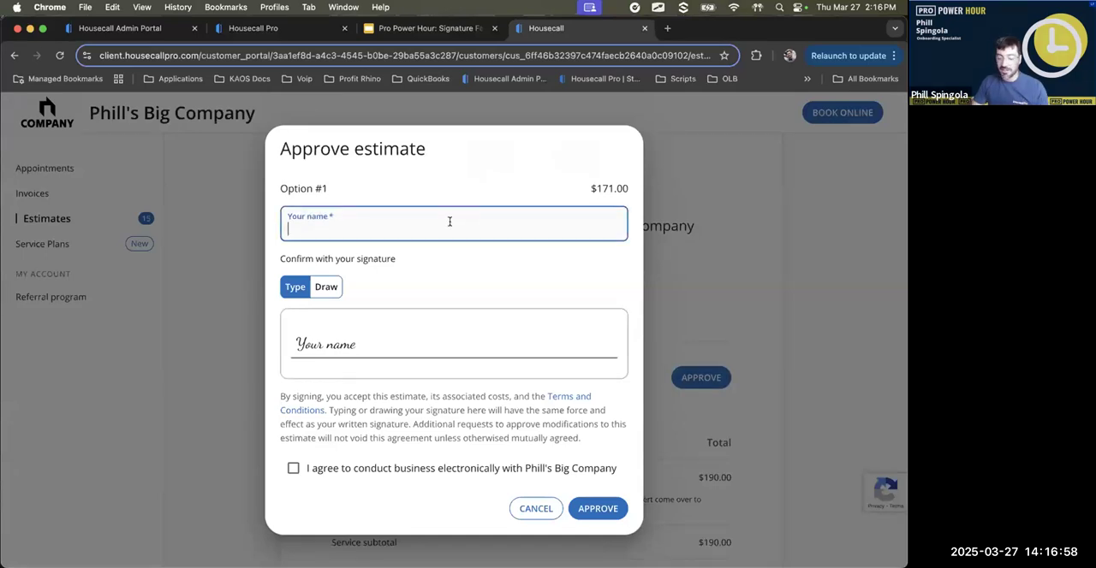
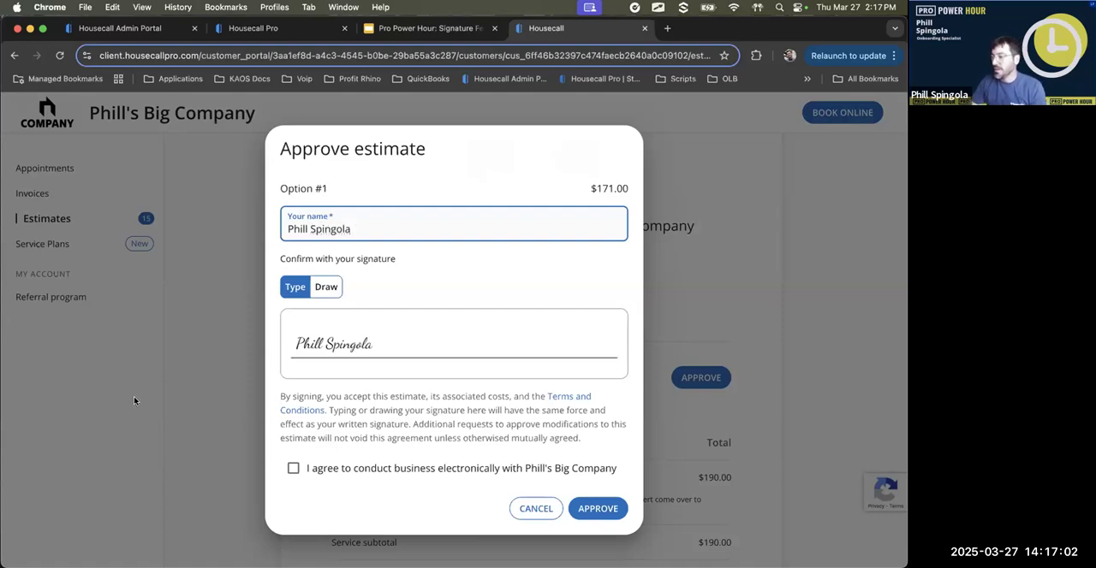
- View the drawn signature option, return to the typed signature, and approve the estimate with the electronic business agreement accepted
left_click(336, 291)
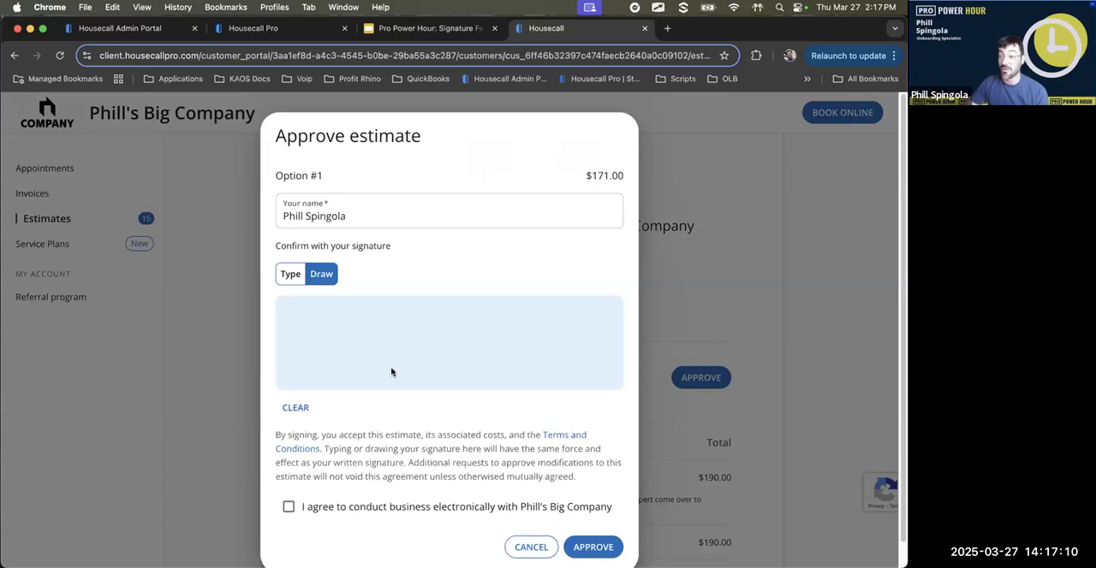
left_click(291, 273)
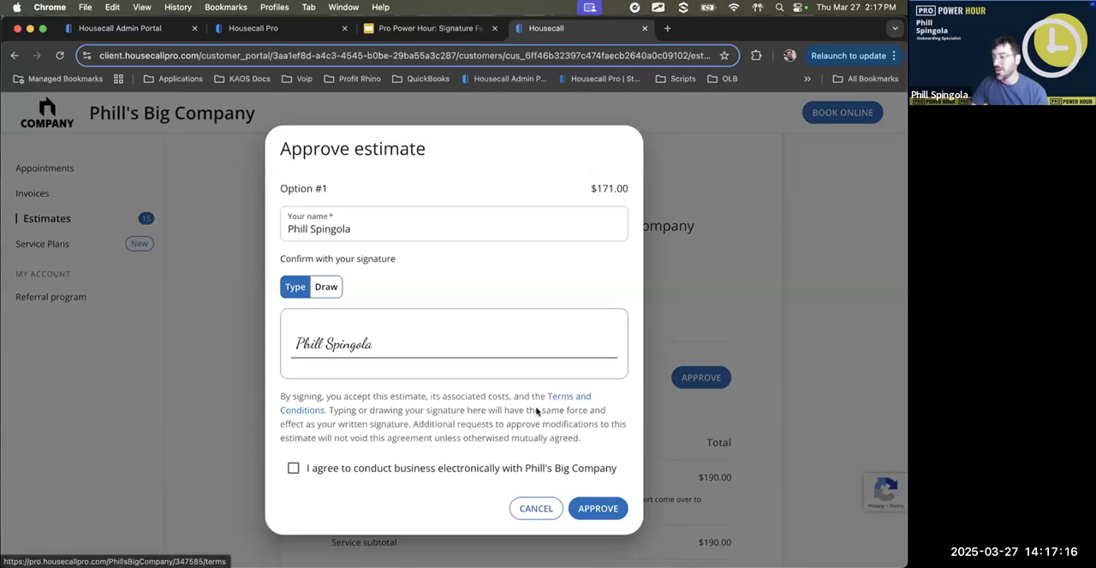
left_click(381, 467)
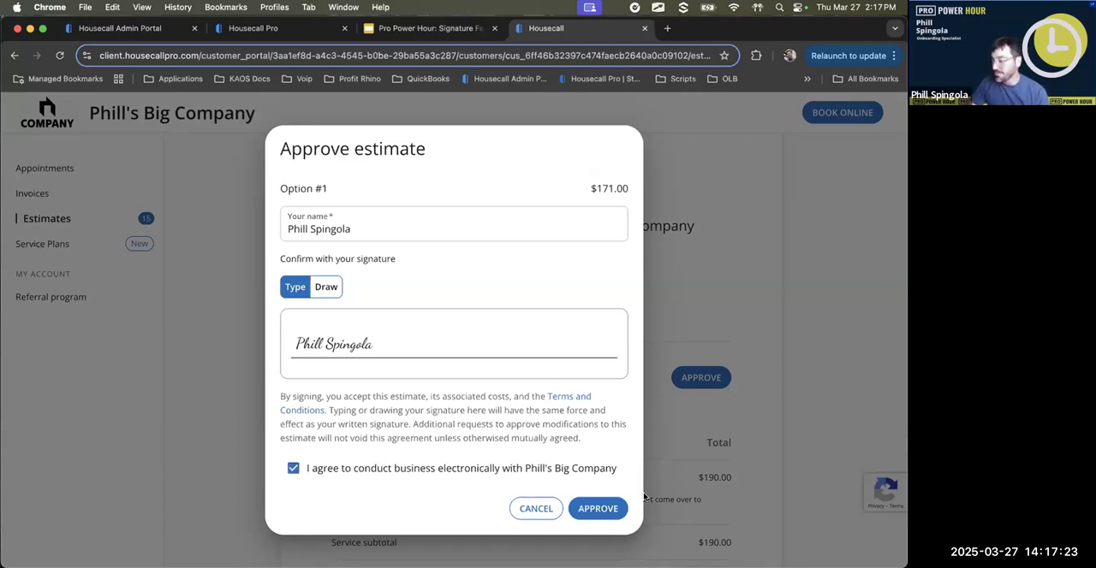
left_click(600, 509)
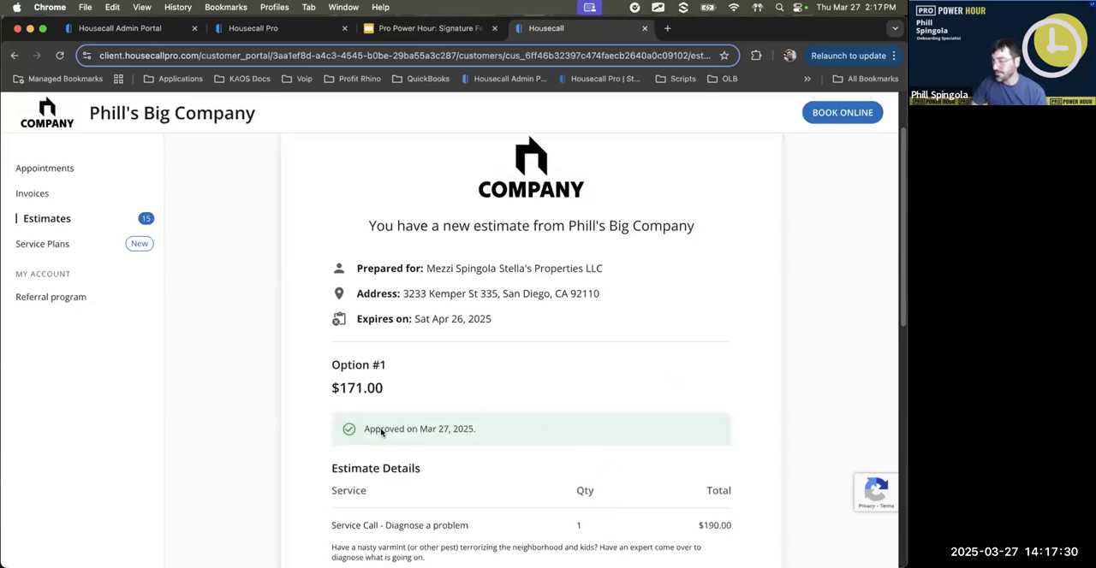
- Return to the company's view of the estimate, reload it, and review its approval status and activity feed
left_click(256, 29)
left_click(60, 56)
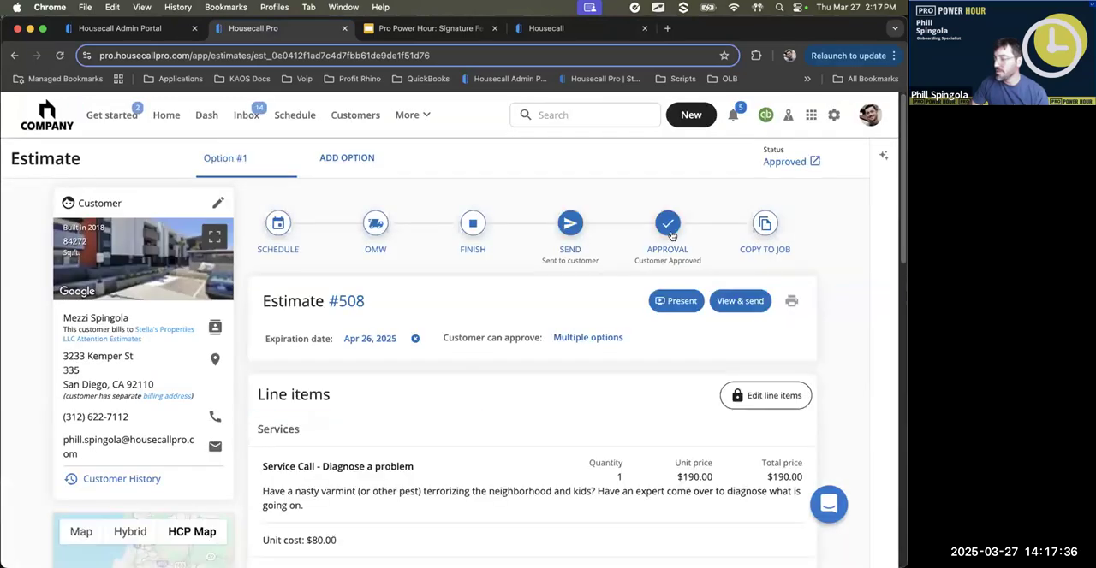
scroll(392, 394, "down", 5)
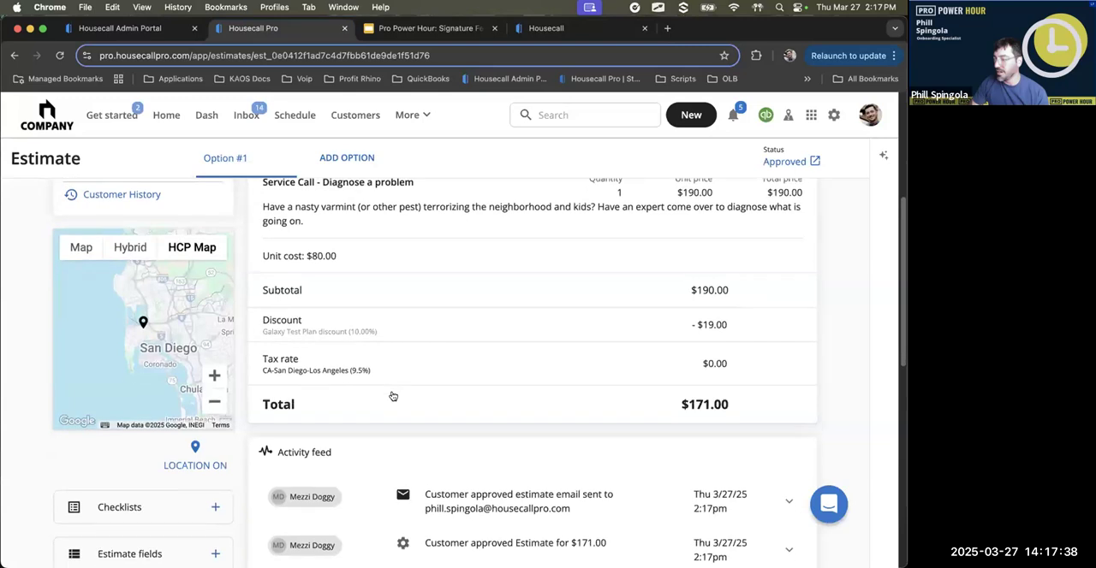
- Review the estimate's Approvals section with the approval date and the signed agreement link
scroll(392, 395, "down", 10)
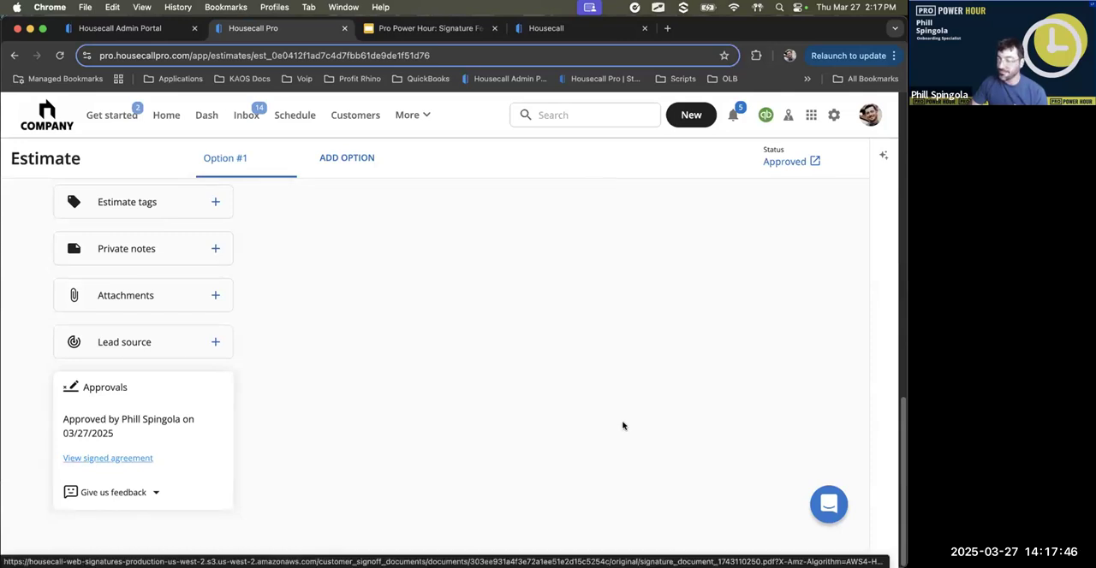
scroll(573, 424, "up", 3)
scroll(572, 424, "up", 10)
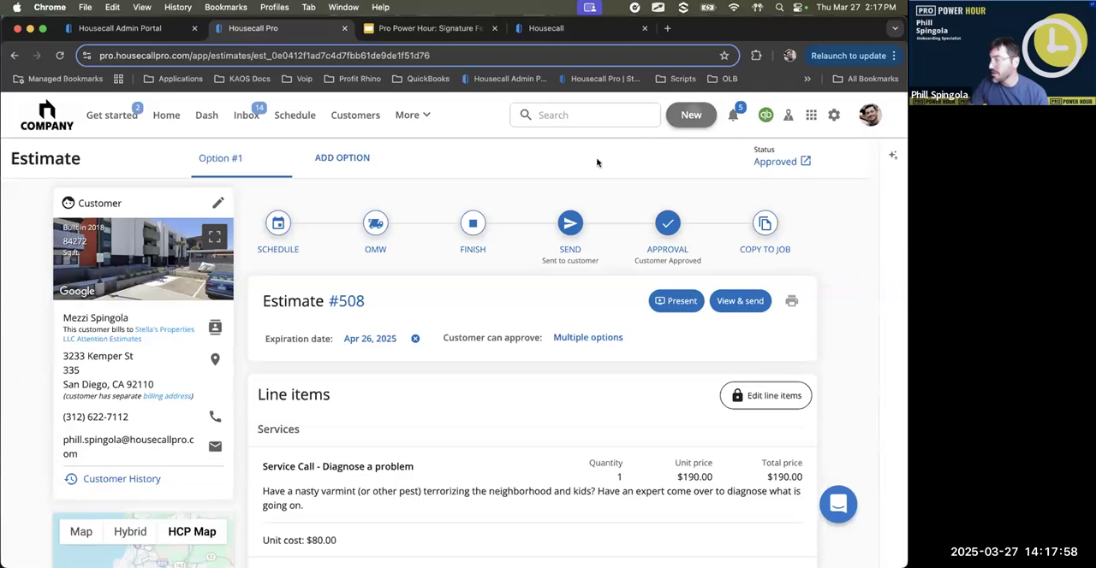
- Start a new estimate and select the existing customer for it
left_click(691, 115)
left_click(699, 170)
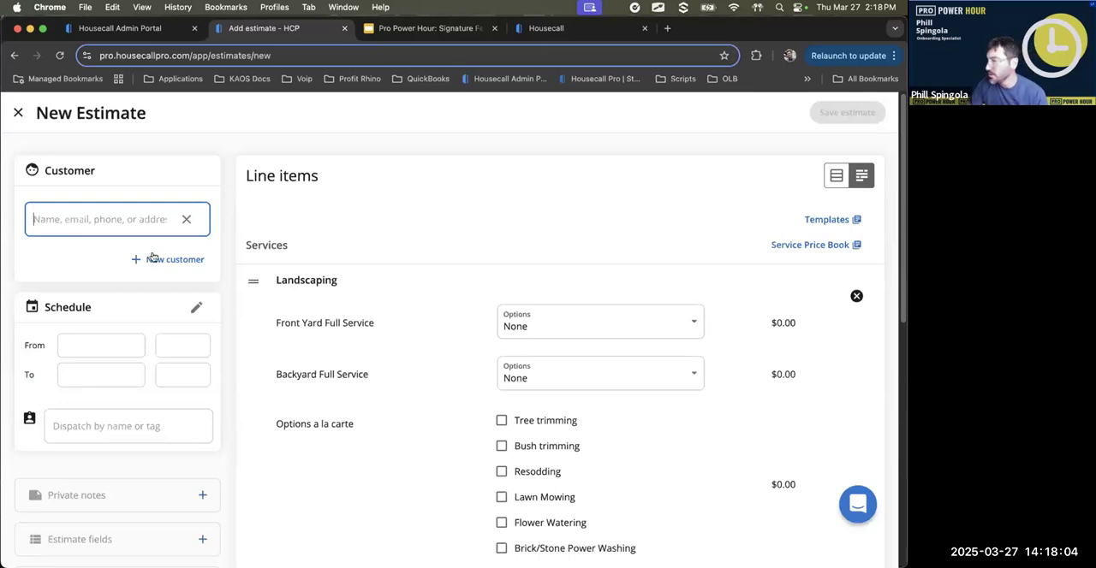
type("M")
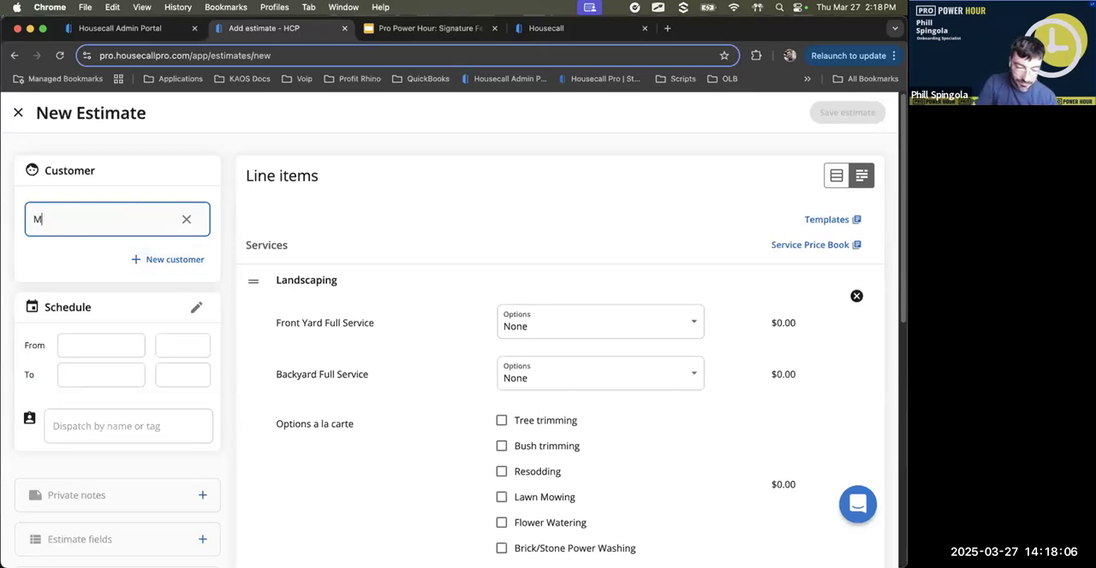
type("ezzi")
left_click(92, 287)
- Assign the field technician to the new estimate and save it
scroll(117, 386, "down", 3)
left_click(116, 519)
type("luke")
key("Return")
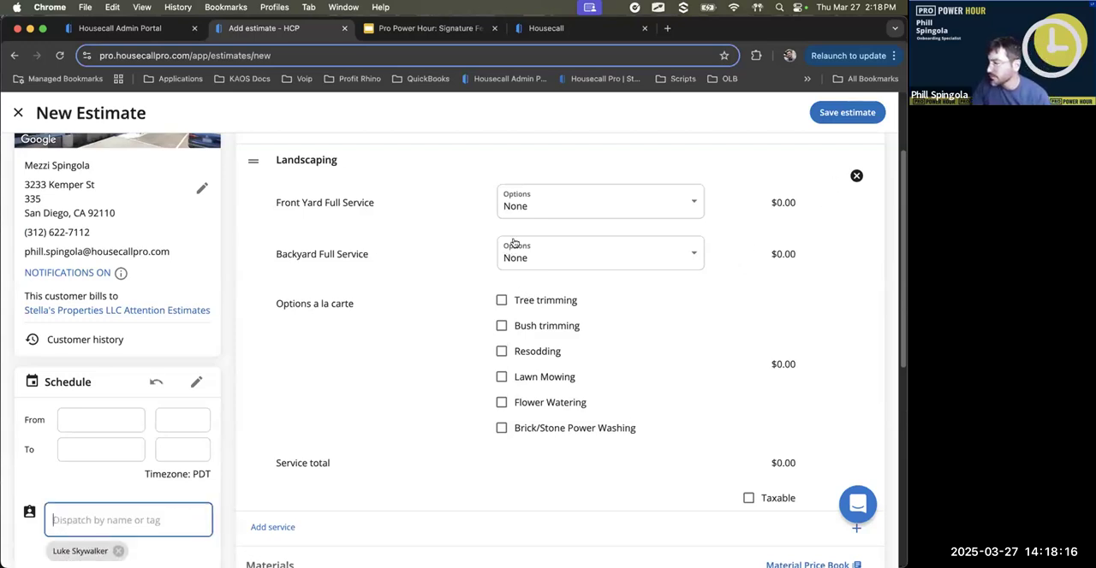
left_click(847, 112)
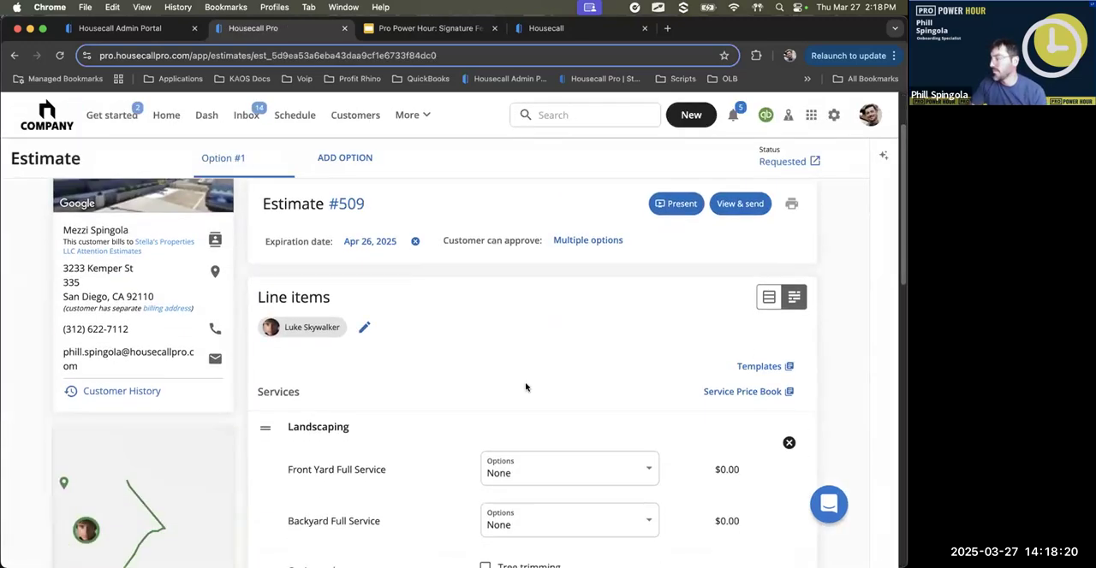
- Set Front Yard Full Service to 50 - 1000 and include Tree trimming, Resodding and Flower Watering in the Landscaping service
scroll(526, 387, "down", 5)
left_click(618, 270)
left_click(606, 284)
left_click(524, 366)
left_click(518, 412)
left_click(518, 464)
- Schedule the estimate for Thursday, March 27, 2025, from 2:30 pm to 3:30 pm
scroll(677, 453, "up", 5)
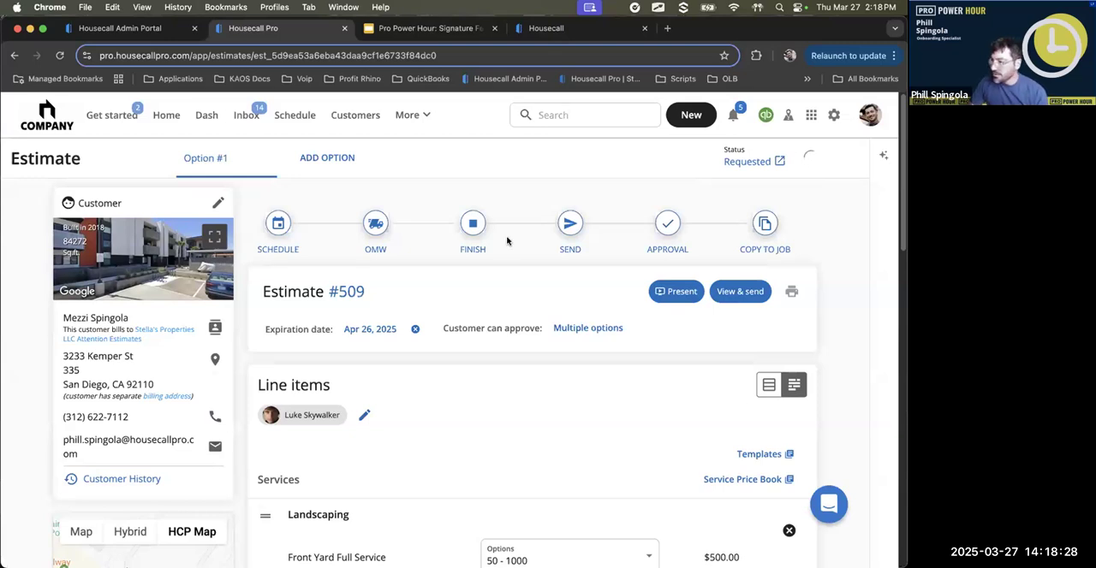
left_click(288, 224)
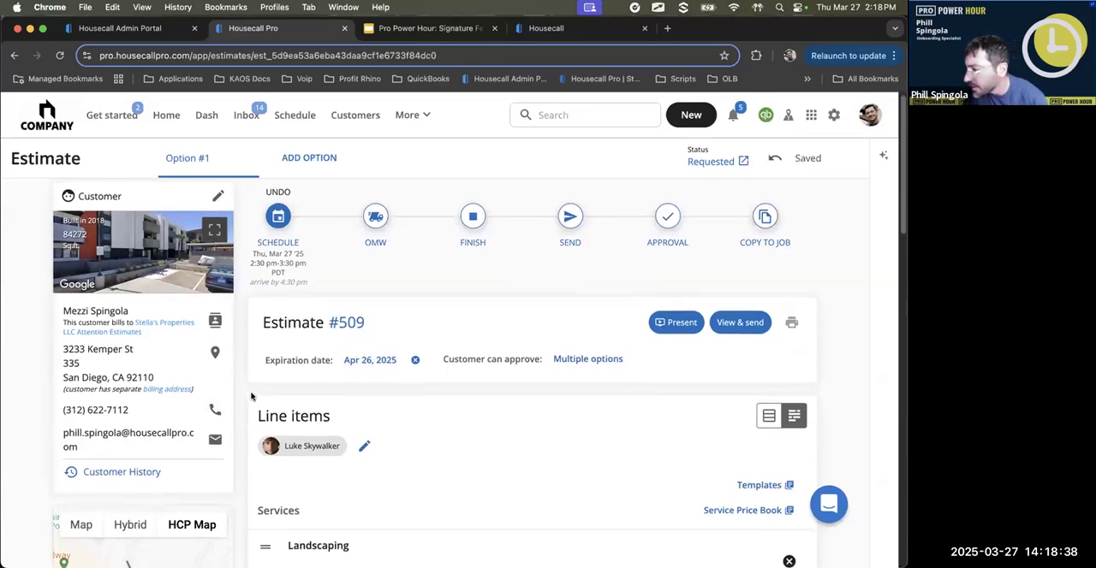
scroll(456, 468, "down", 1)
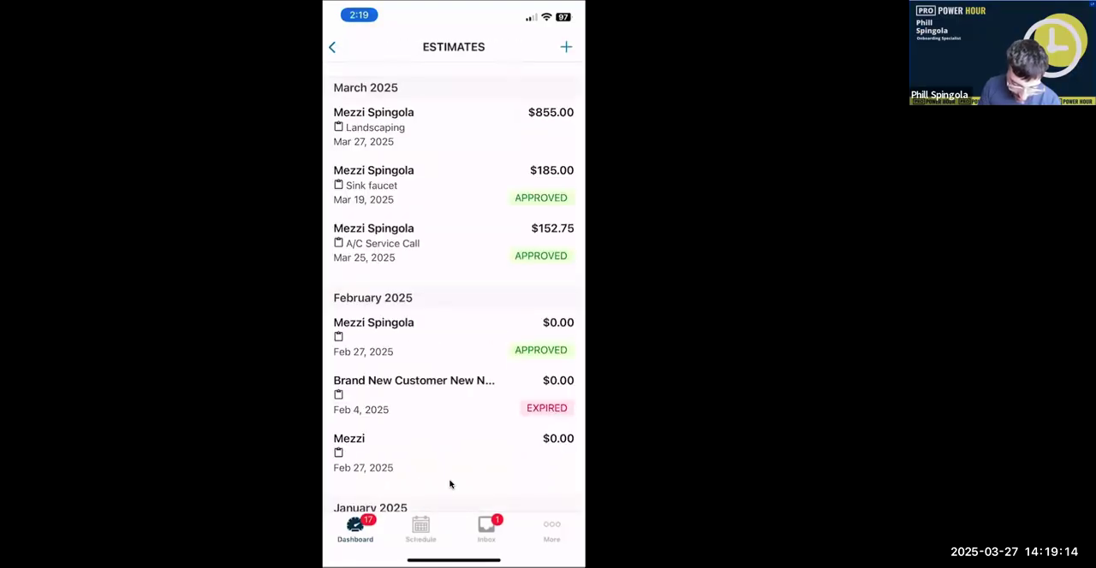
- Switch to the Housecall Pro mobile app, open the $855.00 Landscaping estimate, and approve it with the customer's signature
left_click(449, 484)
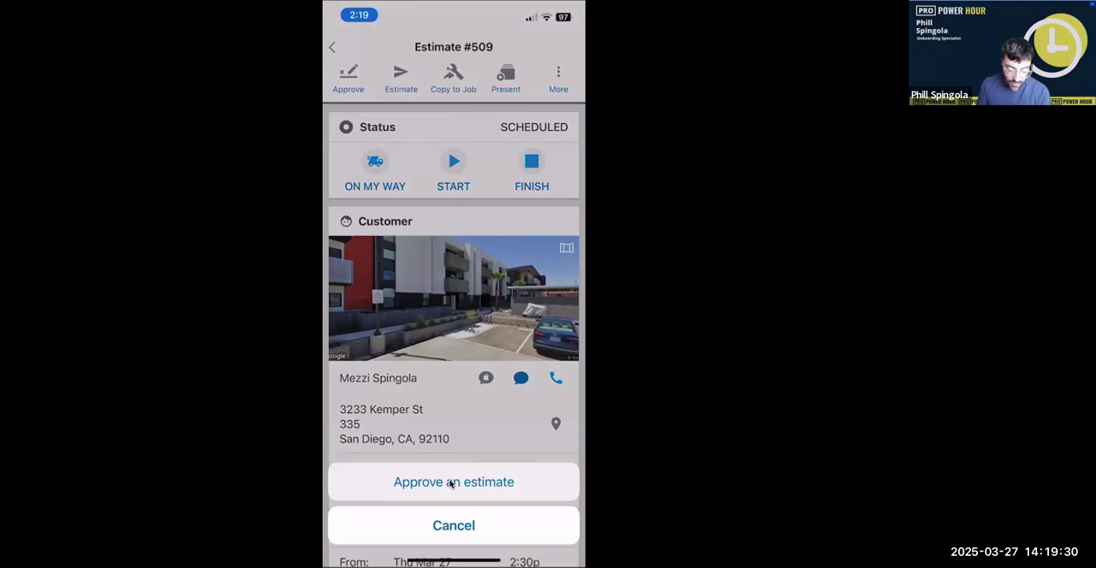
left_click(451, 482)
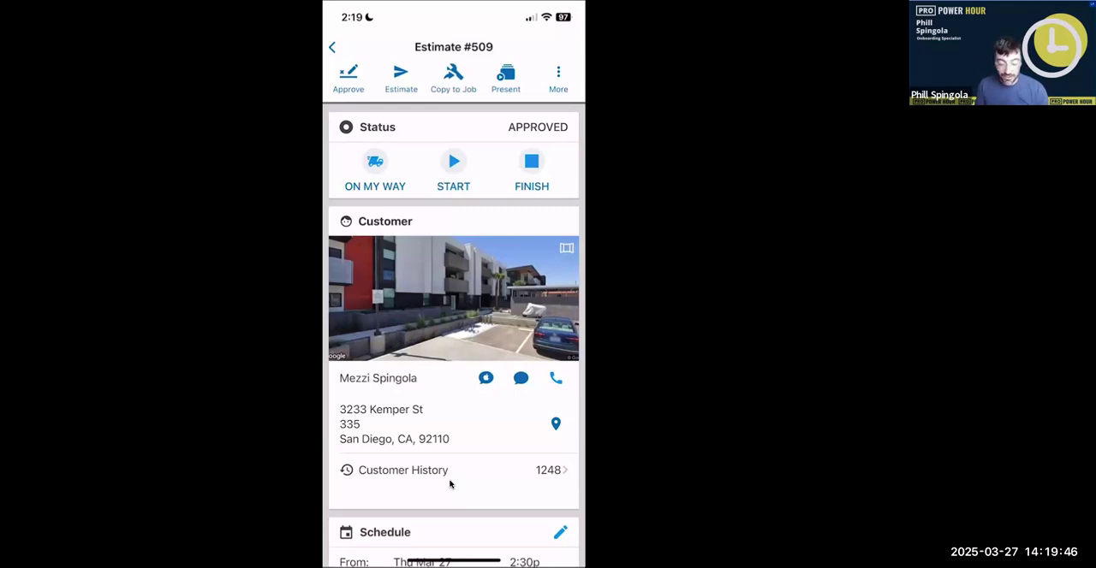
- Copy the approved estimate to a job and collect the customer's Before work starts and Three day right to waive signatures
left_click(449, 484)
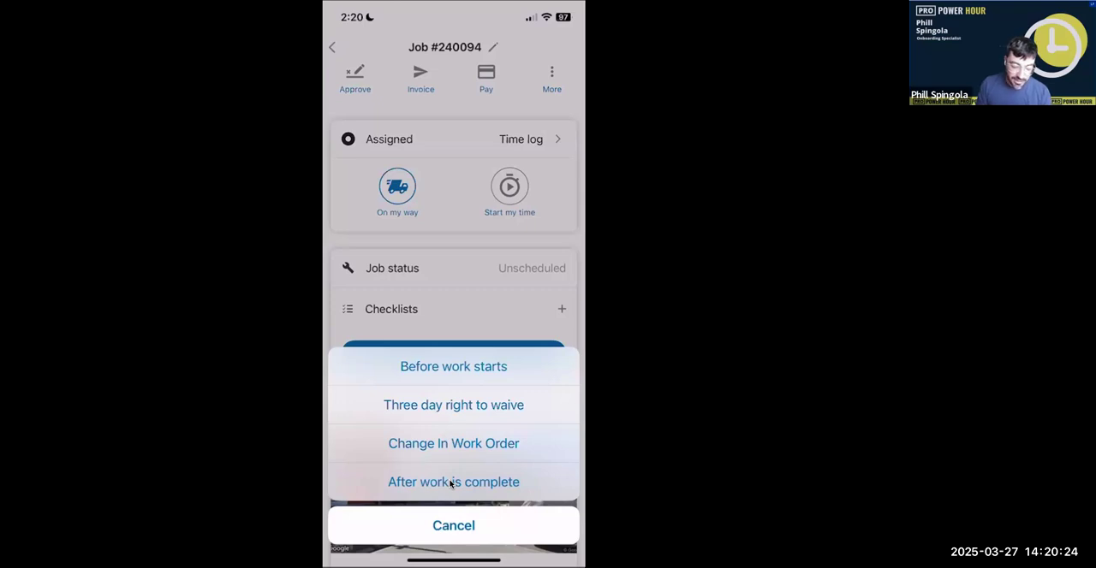
left_click(449, 483)
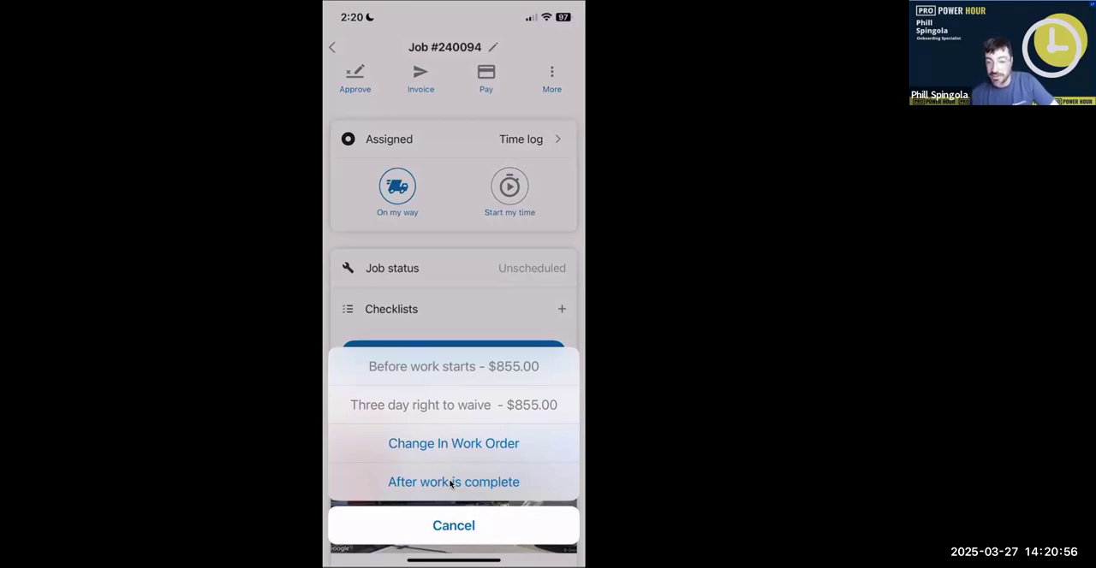
left_click(454, 525)
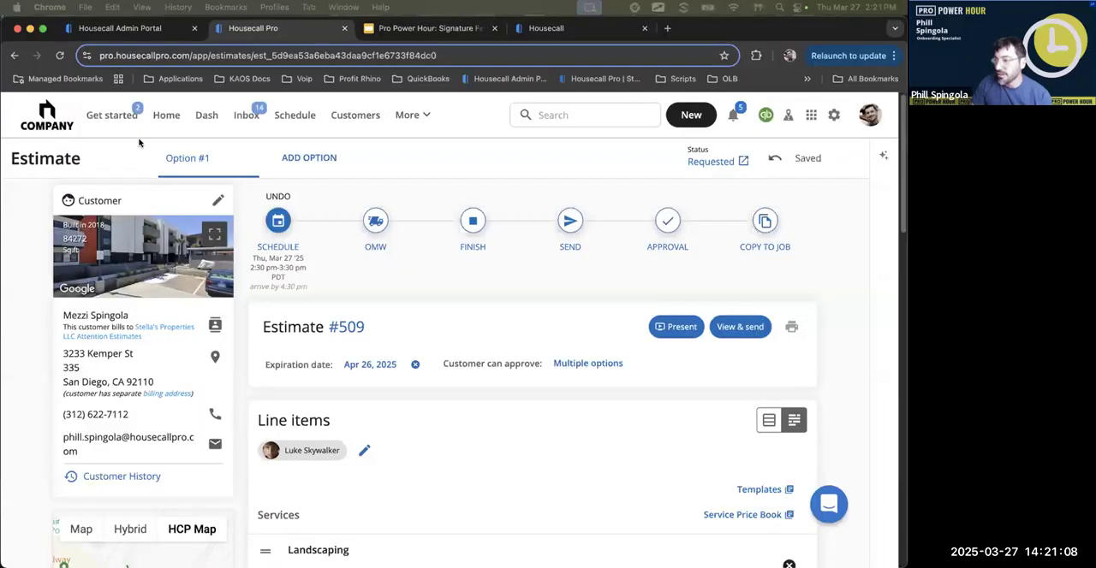
- Return to the web view of the estimate, reload it, and review its approval signature, activity feed and status
scroll(374, 216, "down", 1)
scroll(109, 145, "up", 1)
left_click(63, 58)
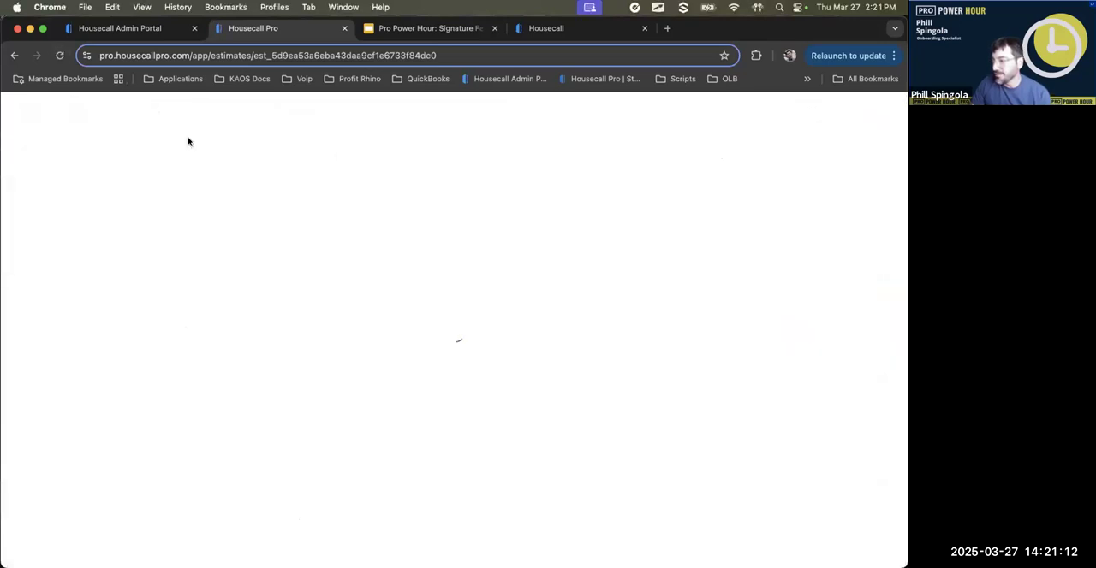
scroll(467, 377, "down", 3)
scroll(468, 379, "down", 15)
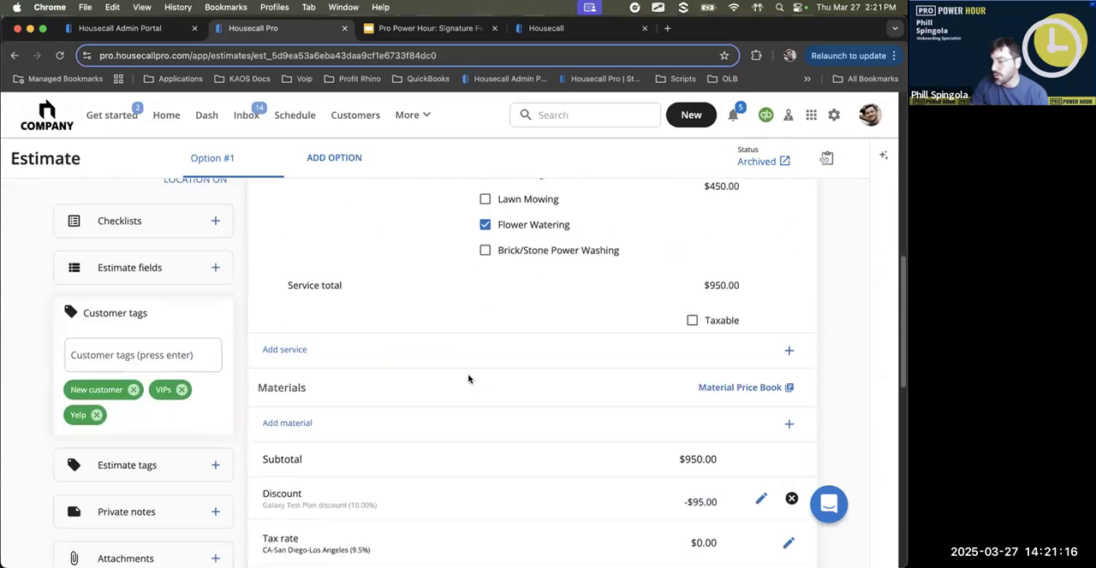
scroll(164, 403, "down", 1)
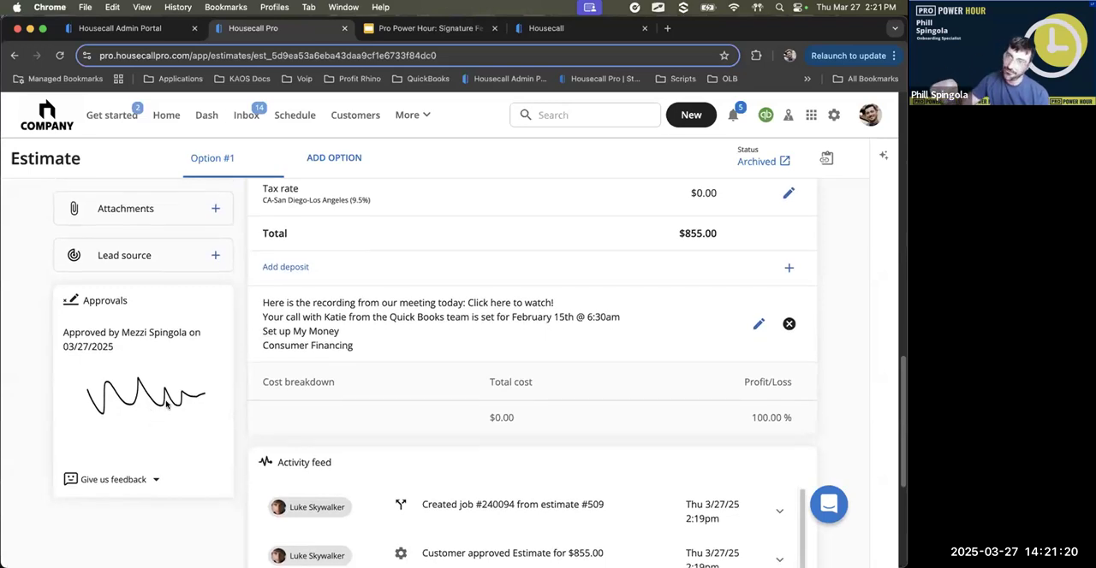
scroll(379, 321, "up", 15)
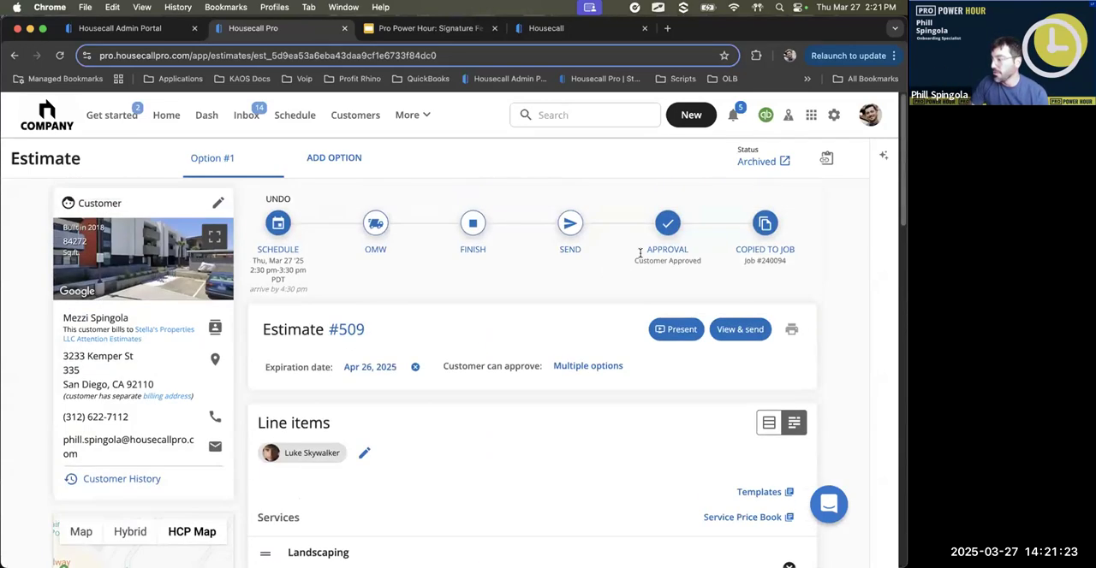
- Open the job copied from the estimate and review its collected job signatures
left_click(763, 259)
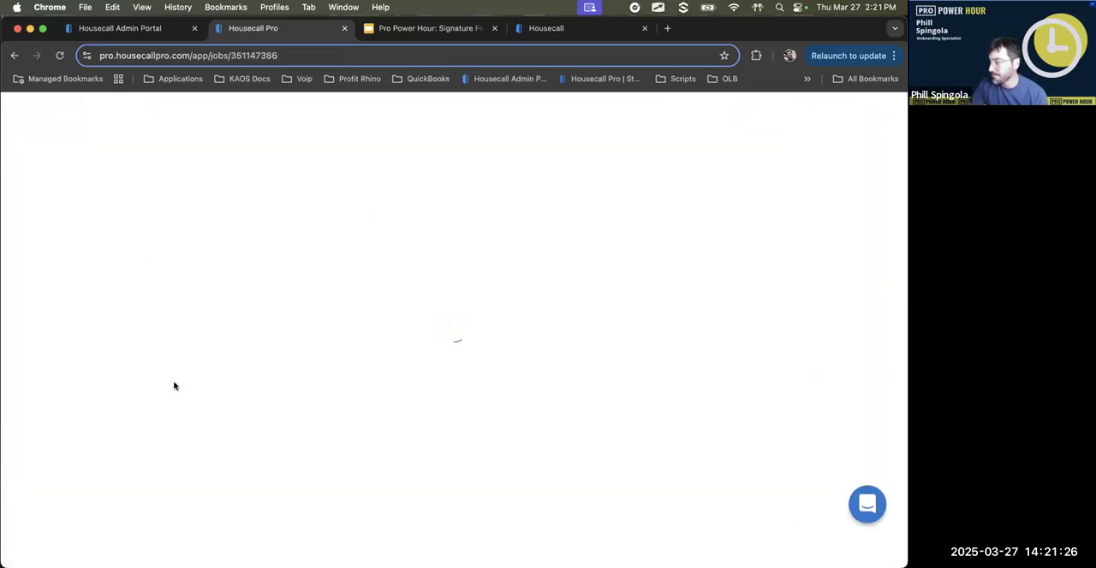
scroll(160, 372, "down", 12)
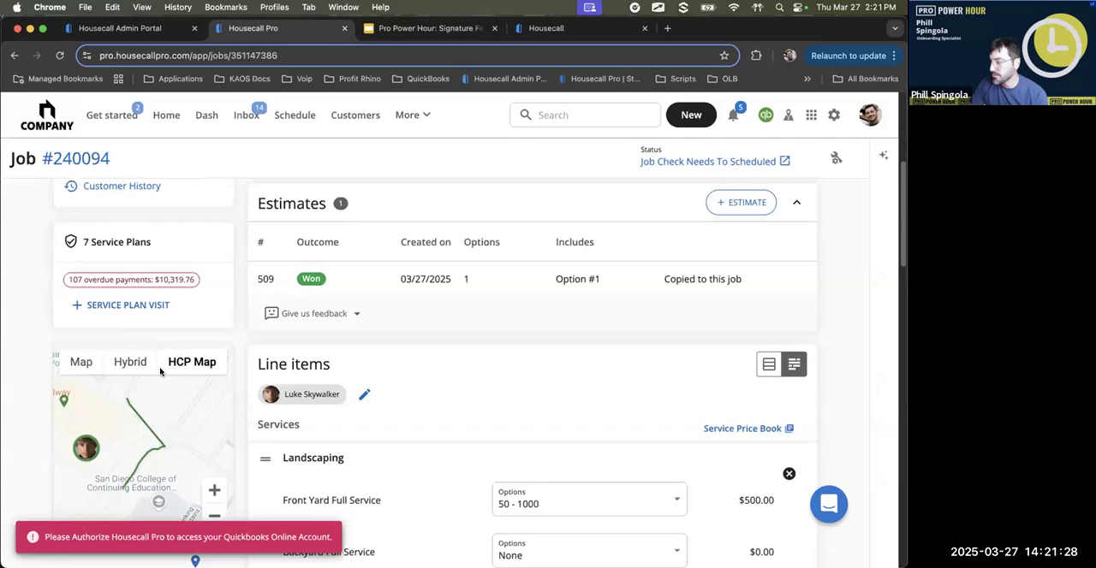
scroll(160, 372, "down", 8)
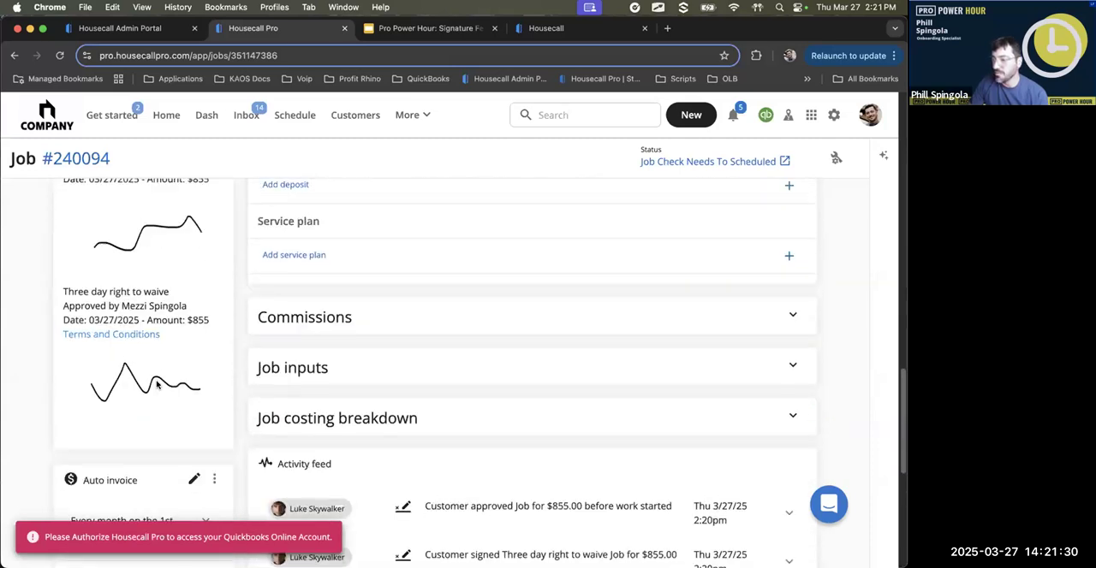